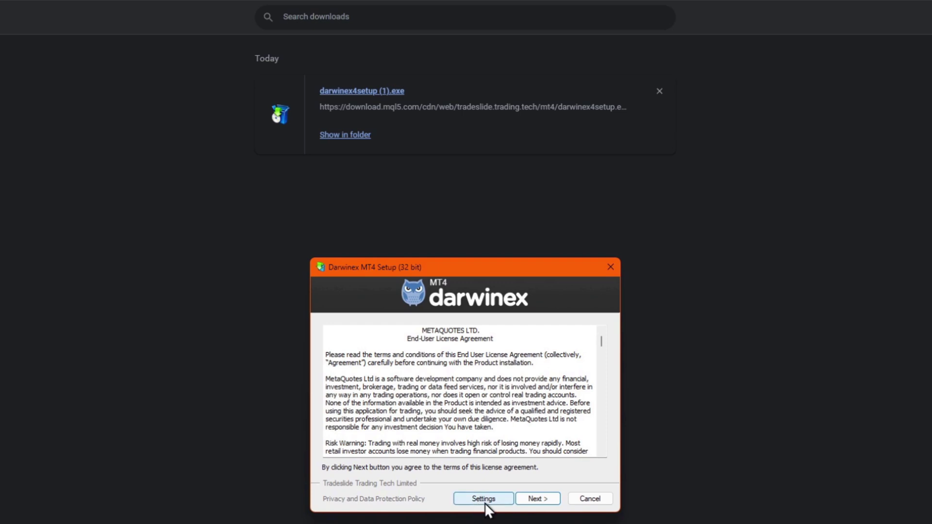
Accept the Darwinex MT4 licence and let installation run to the Congratulations page
{"action": "left_click", "coordinate": [539, 502]}
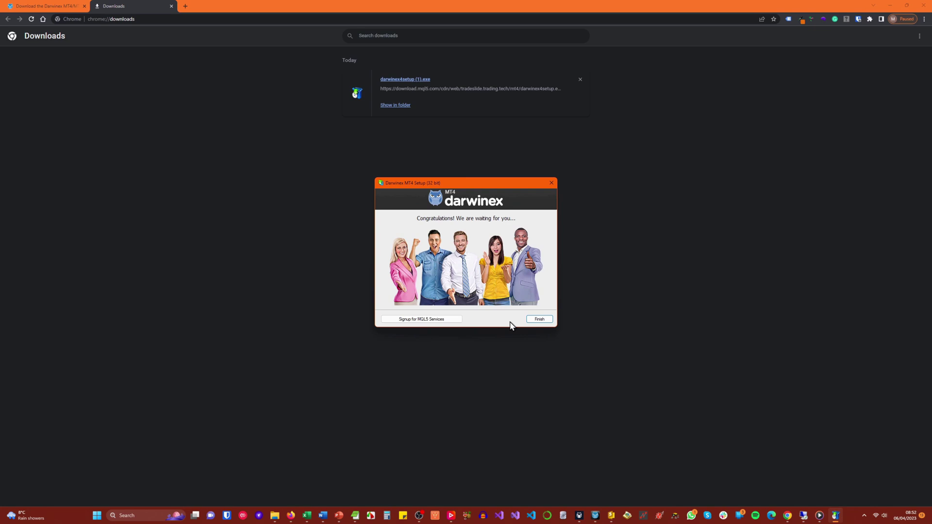
Launch MetaTrader 4, pick the Darwinex server, choose Existing trade account and enter its login
{"action": "left_click", "coordinate": [539, 320]}
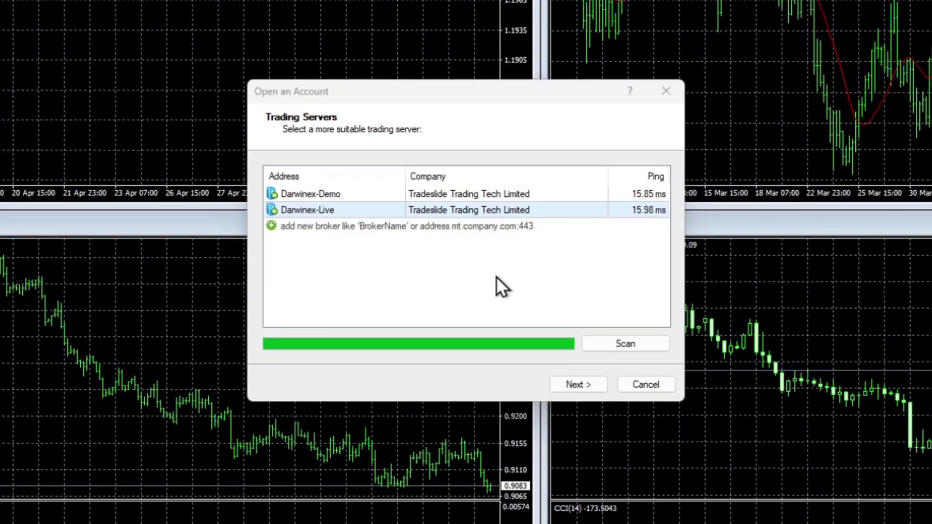
{"action": "left_click", "coordinate": [362, 209]}
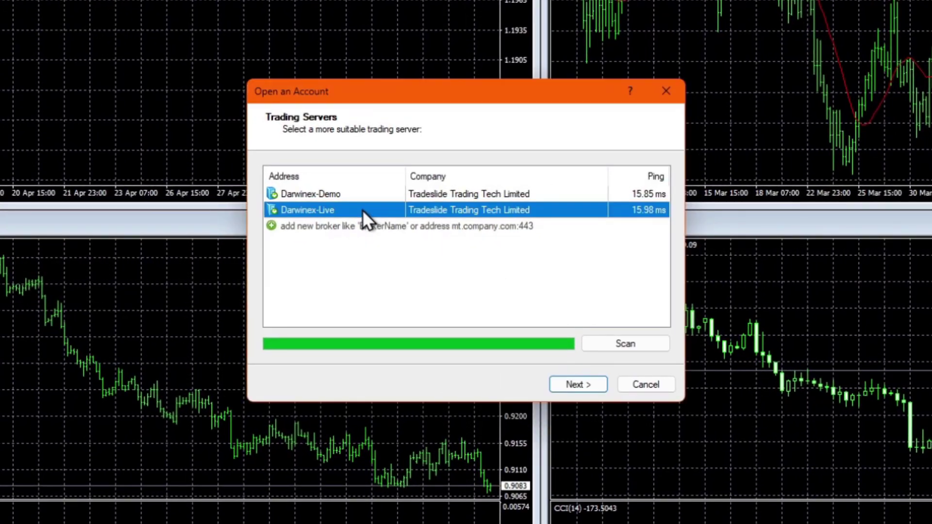
{"action": "left_click", "coordinate": [570, 383]}
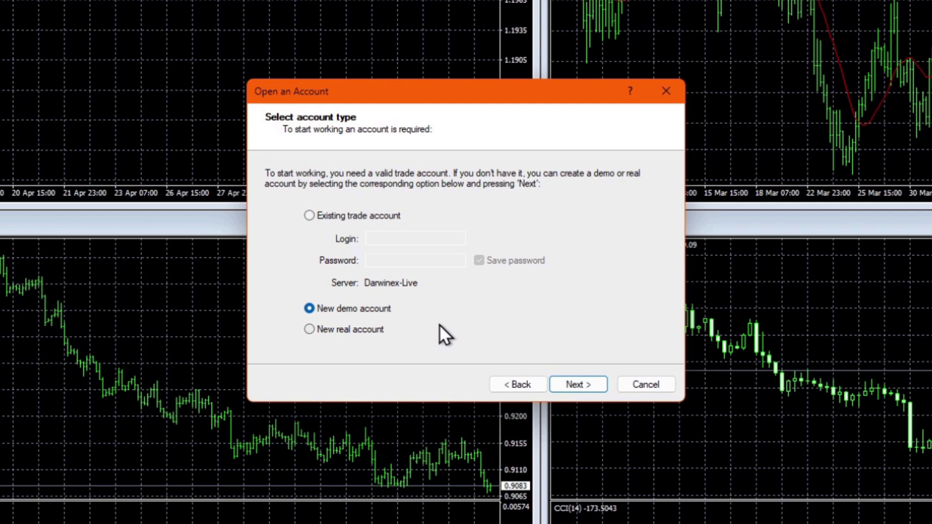
{"action": "left_click", "coordinate": [350, 215]}
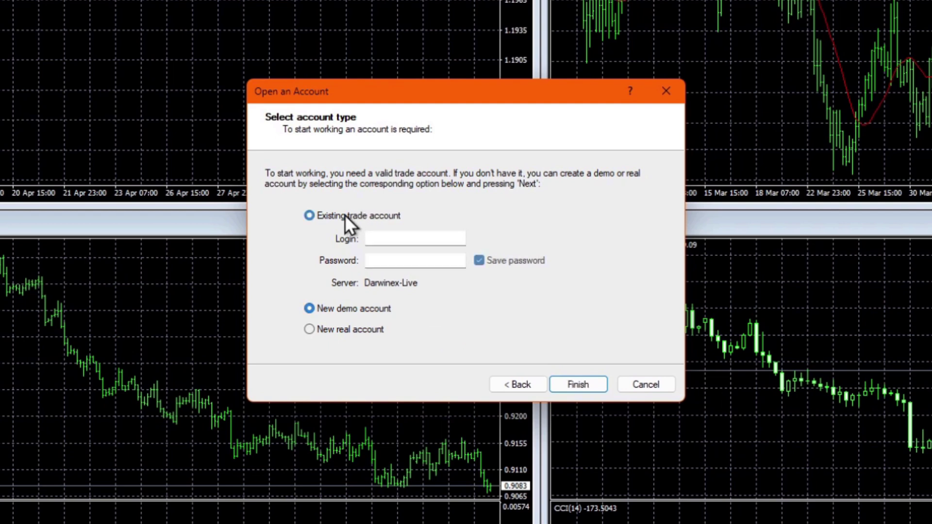
{"action": "left_click", "coordinate": [381, 236]}
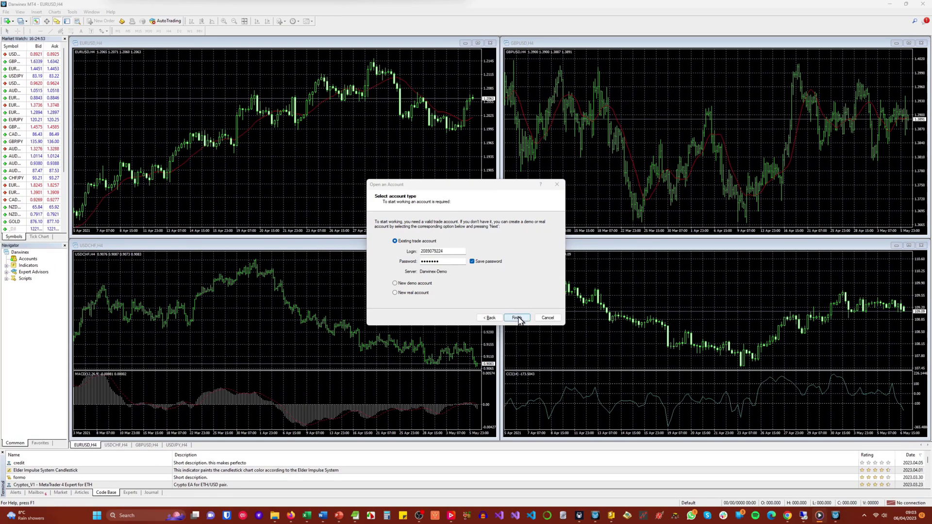
Log in to the demo account and show the Trade tab with the 100 000 USD balance
{"action": "left_click", "coordinate": [517, 319]}
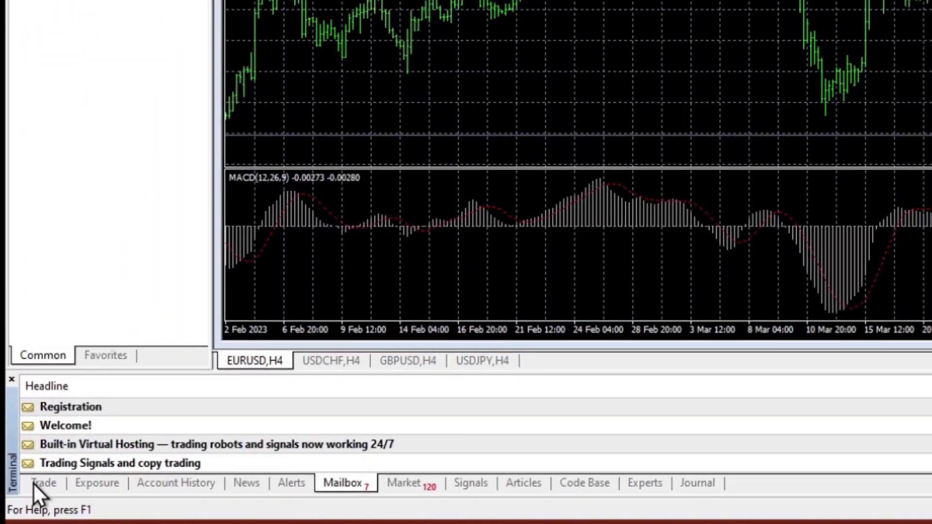
{"action": "left_click", "coordinate": [34, 484]}
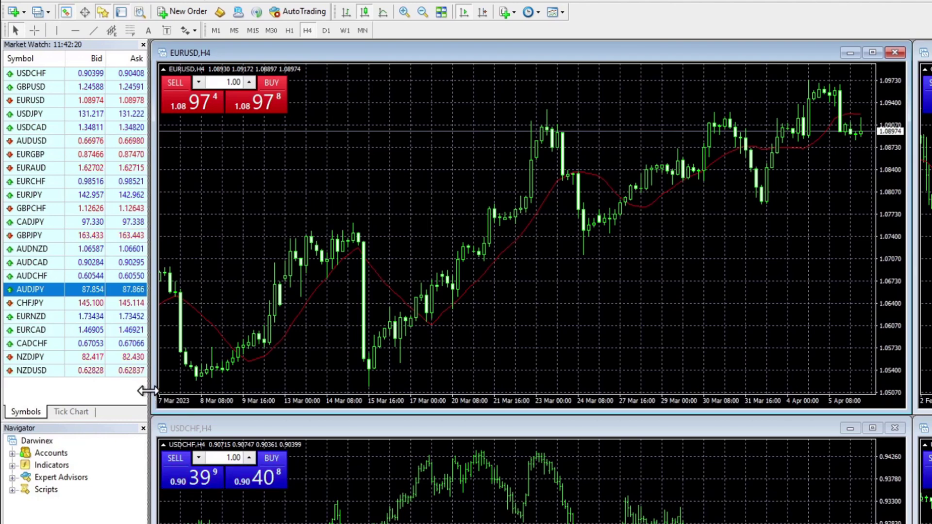
Widen Market Watch and add XAUUSD from the D-TS-FX-PLAIN group in Symbols
{"action": "left_click_drag", "start_coordinate": [197, 392], "coordinate": [238, 393]}
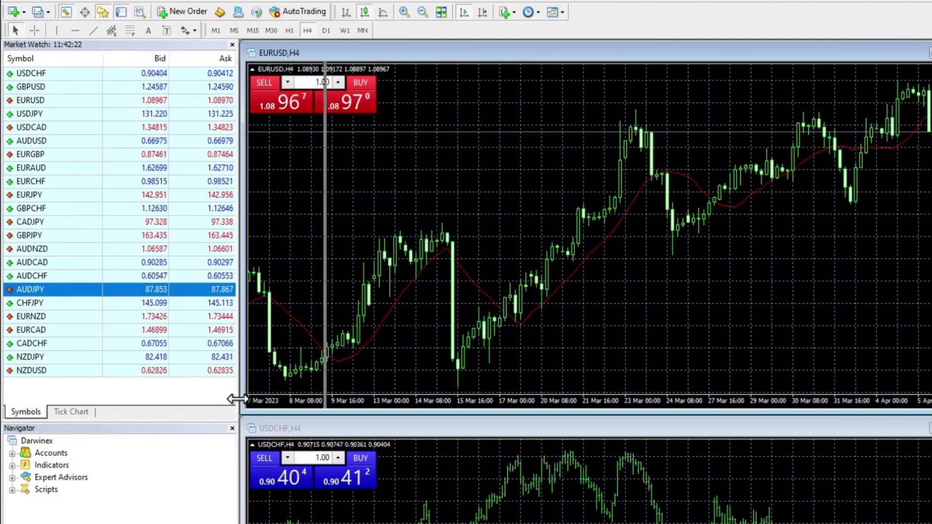
{"action": "right_click", "coordinate": [97, 329]}
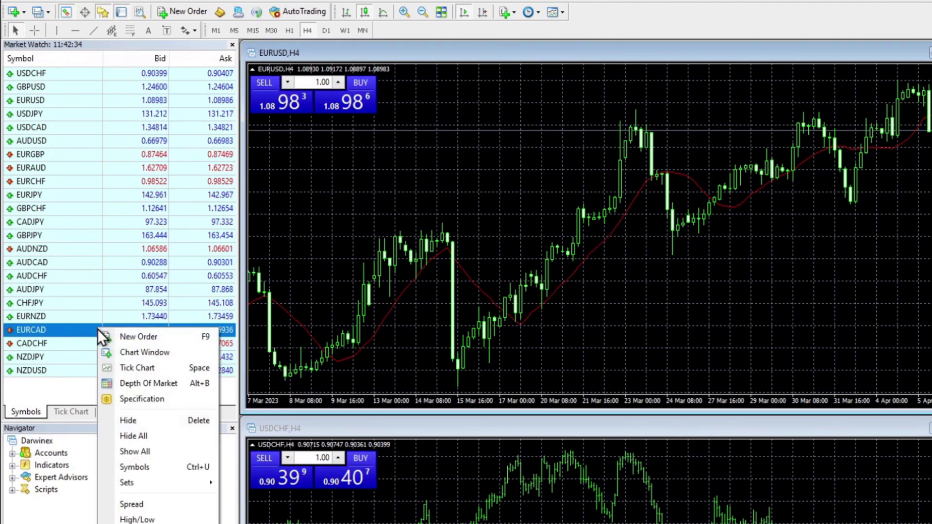
{"action": "left_click", "coordinate": [127, 468]}
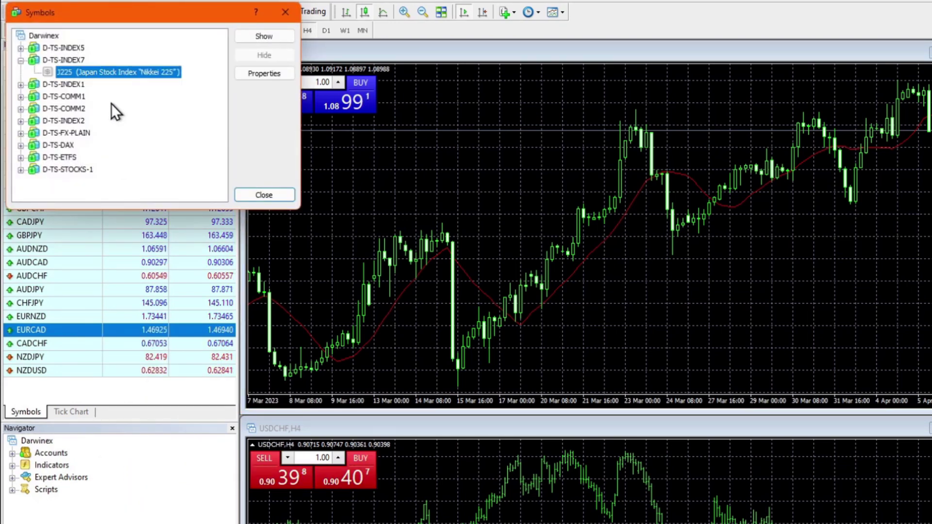
{"action": "left_click", "coordinate": [21, 97]}
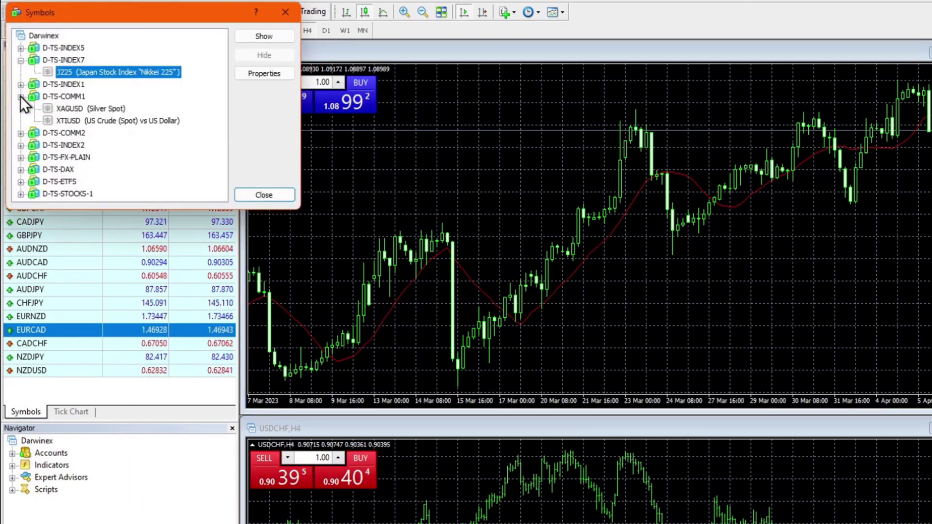
{"action": "left_click", "coordinate": [20, 158]}
{"action": "scroll", "coordinate": [132, 156], "scroll_direction": "down", "scroll_amount": 10}
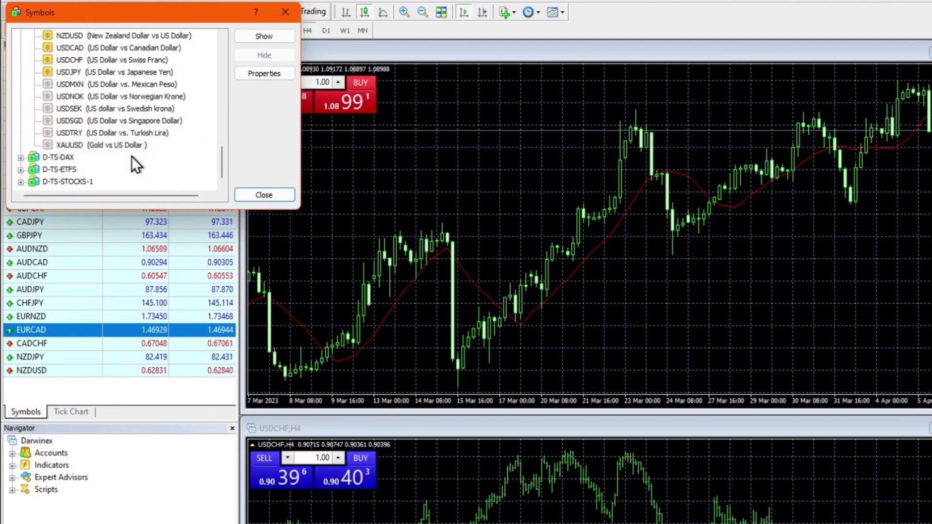
{"action": "left_click", "coordinate": [100, 147]}
{"action": "double_click", "coordinate": [99, 146]}
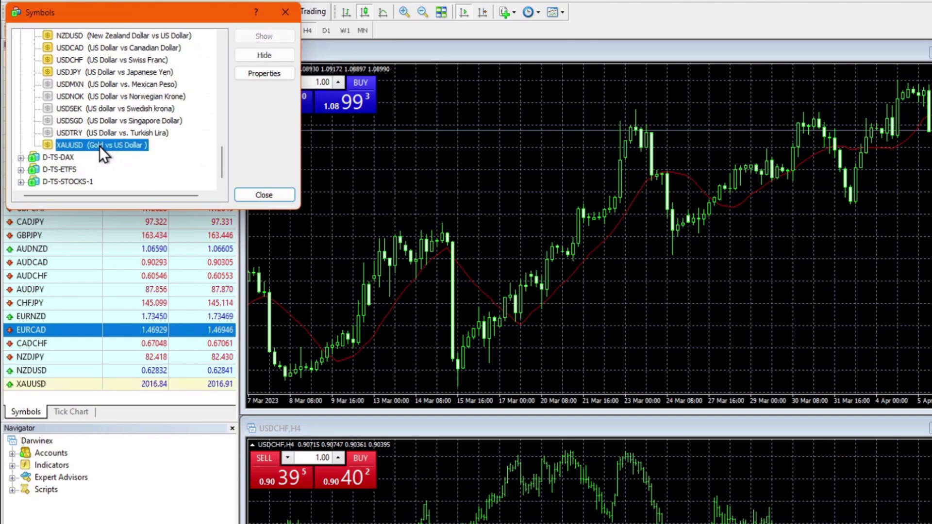
{"action": "left_click", "coordinate": [250, 194]}
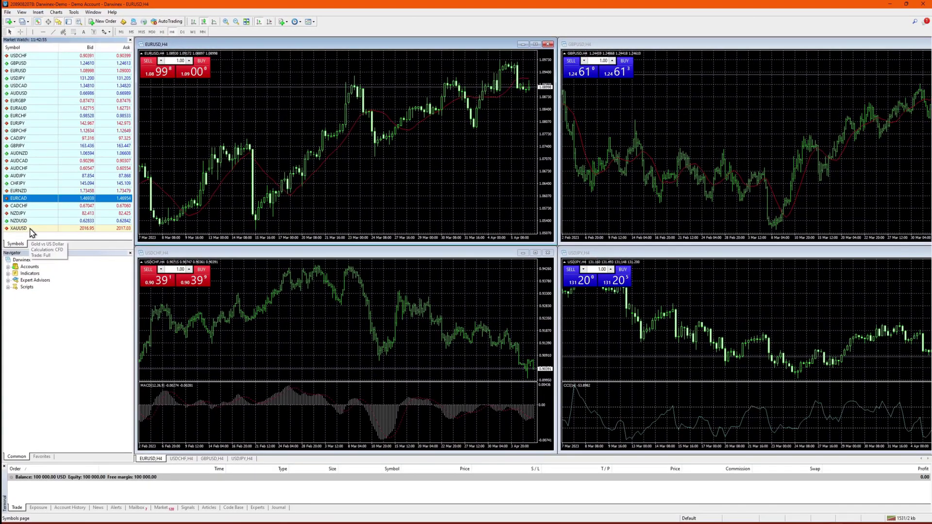
Open a maximized XAUUSD H1 chart with Chart Shift on and a wider right margin
{"action": "right_click", "coordinate": [37, 274]}
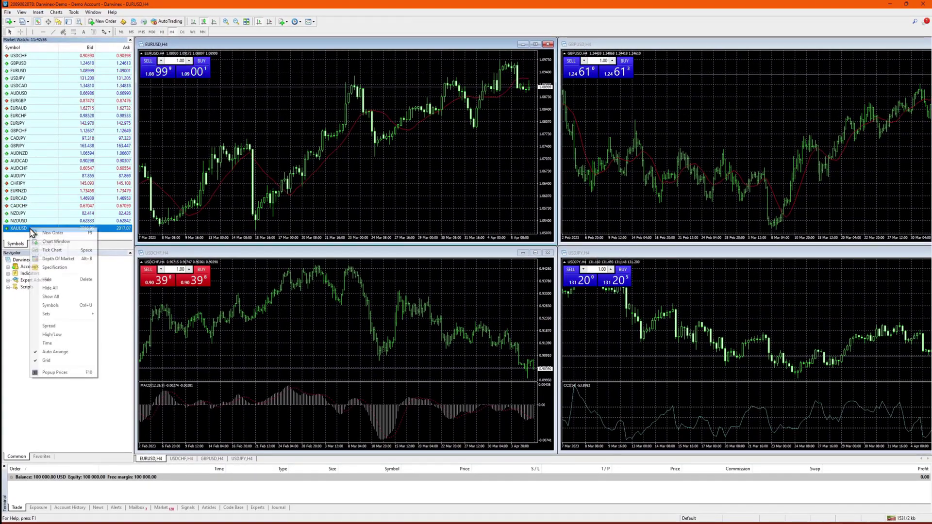
{"action": "left_click", "coordinate": [55, 241]}
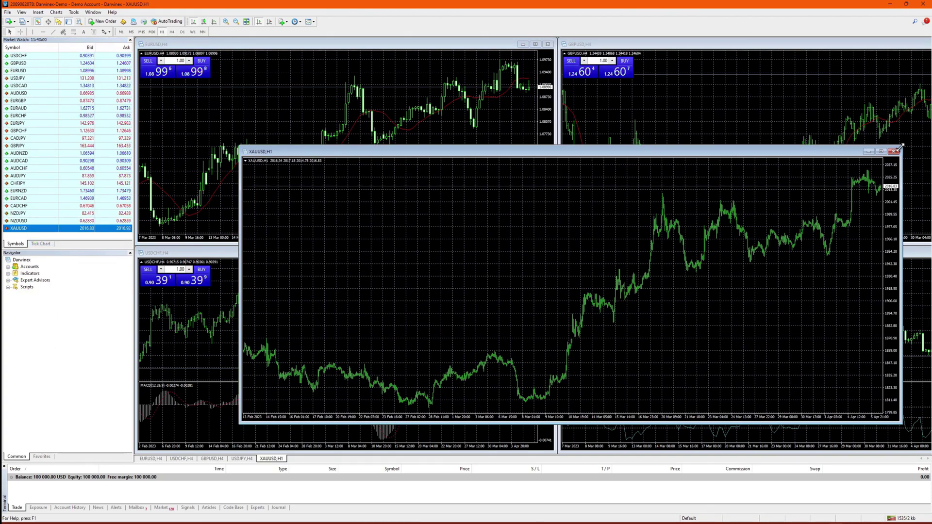
{"action": "left_click", "coordinate": [881, 152]}
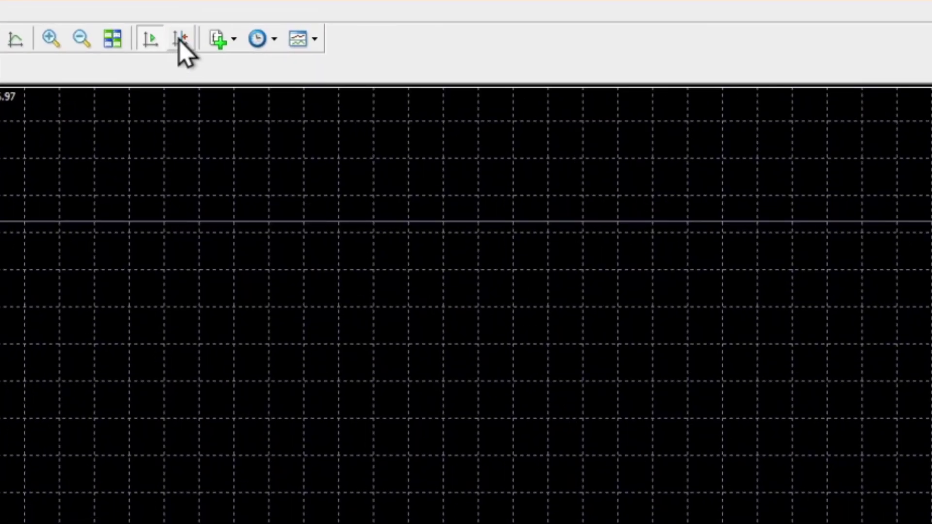
{"action": "left_click", "coordinate": [180, 39]}
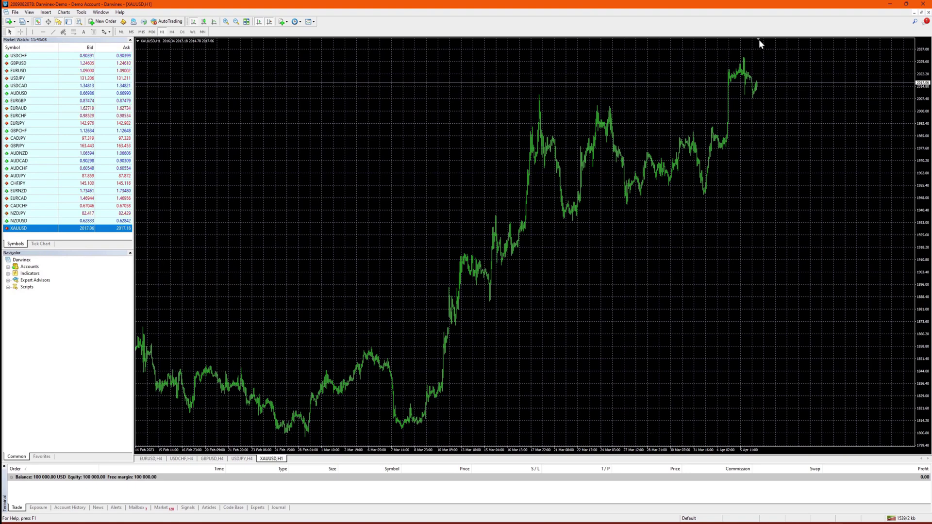
{"action": "left_click_drag", "start_coordinate": [759, 39], "coordinate": [853, 44]}
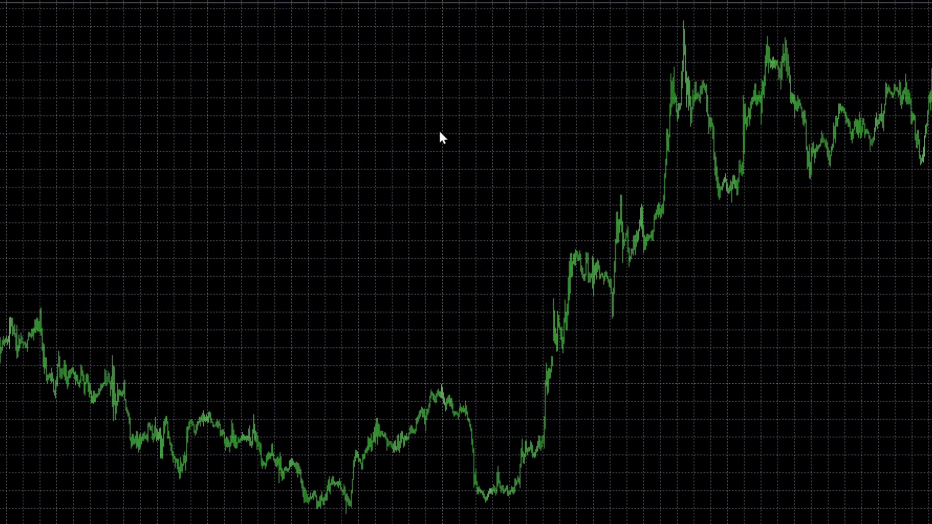
In the XAUUSD chart Properties, set Bar Down colour to Red with the grid off
{"action": "right_click", "coordinate": [425, 78]}
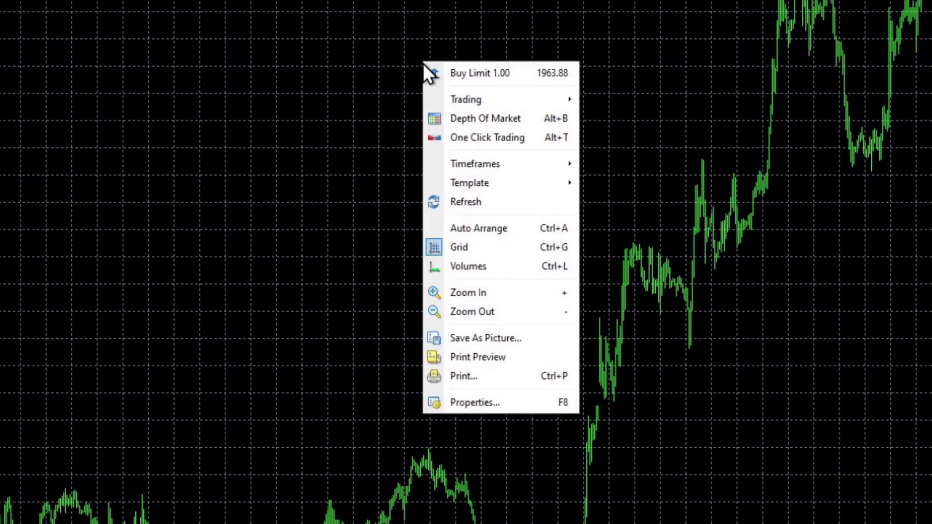
{"action": "left_click", "coordinate": [479, 410]}
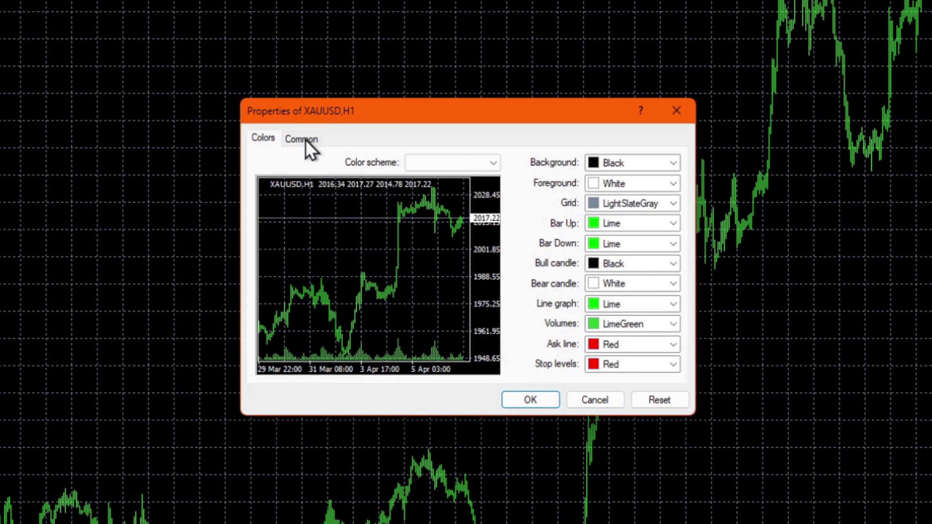
{"action": "left_click", "coordinate": [297, 140]}
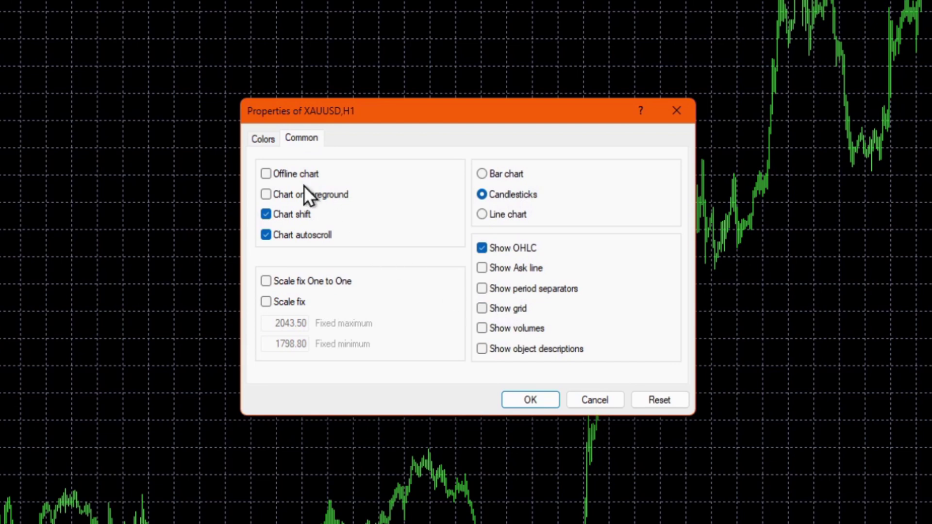
{"action": "left_click", "coordinate": [264, 137]}
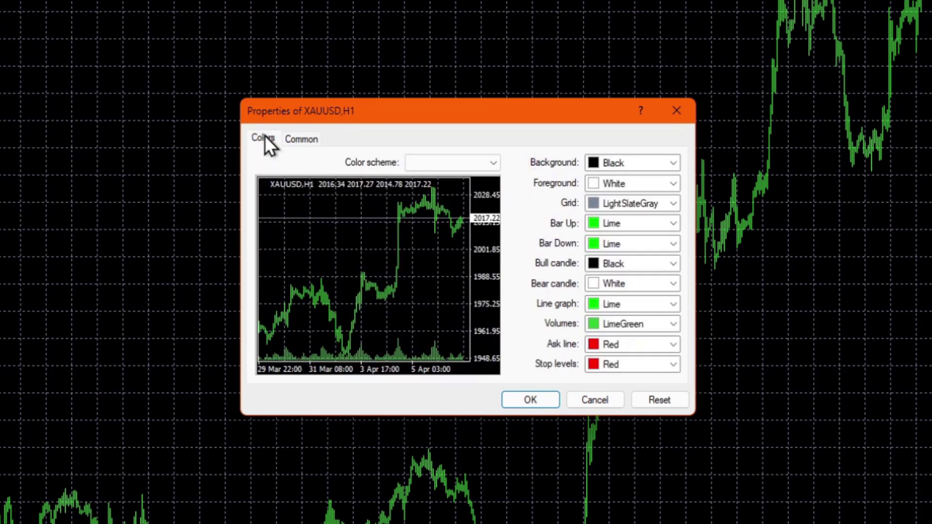
{"action": "left_click", "coordinate": [493, 164]}
{"action": "left_click", "coordinate": [491, 165]}
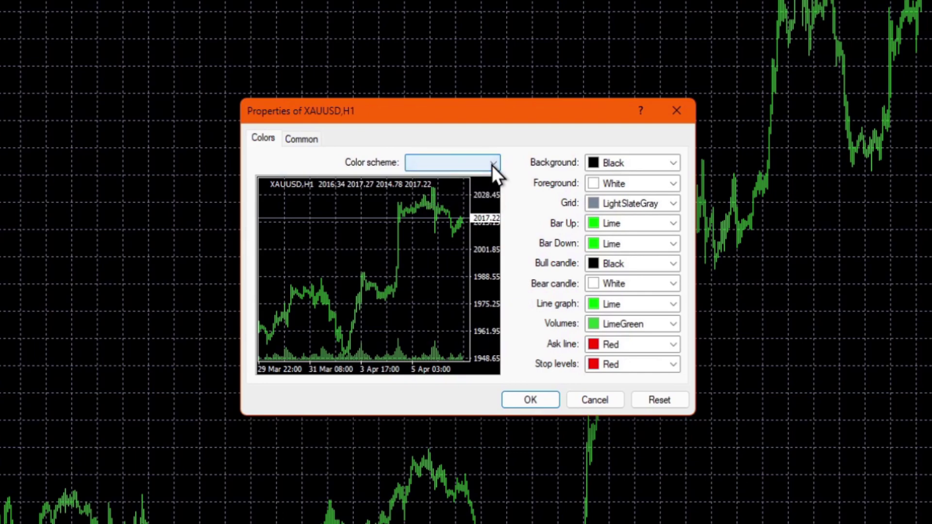
{"action": "left_click", "coordinate": [674, 244]}
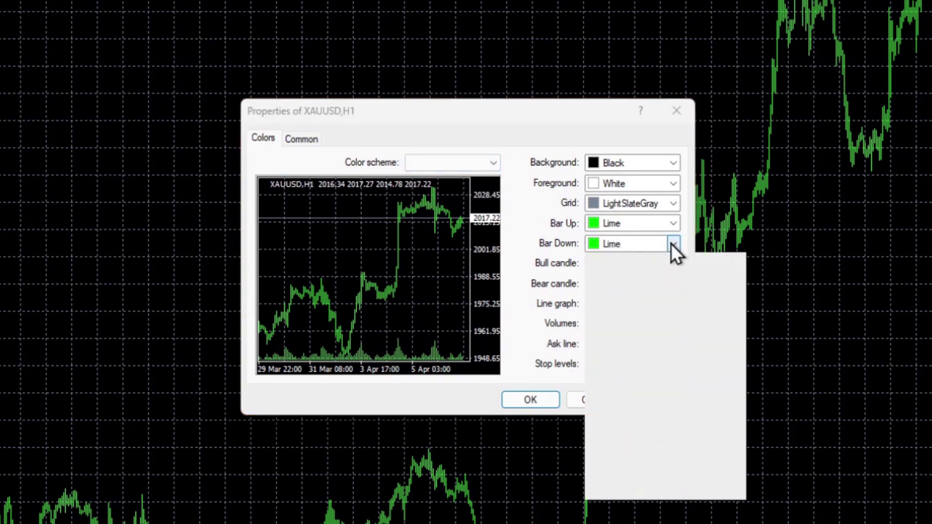
{"action": "left_click", "coordinate": [694, 346]}
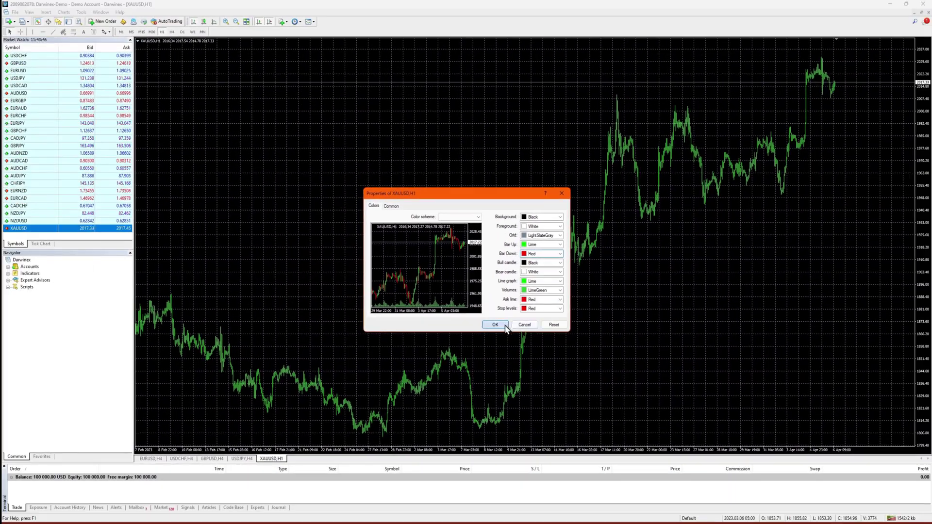
{"action": "left_click", "coordinate": [495, 325]}
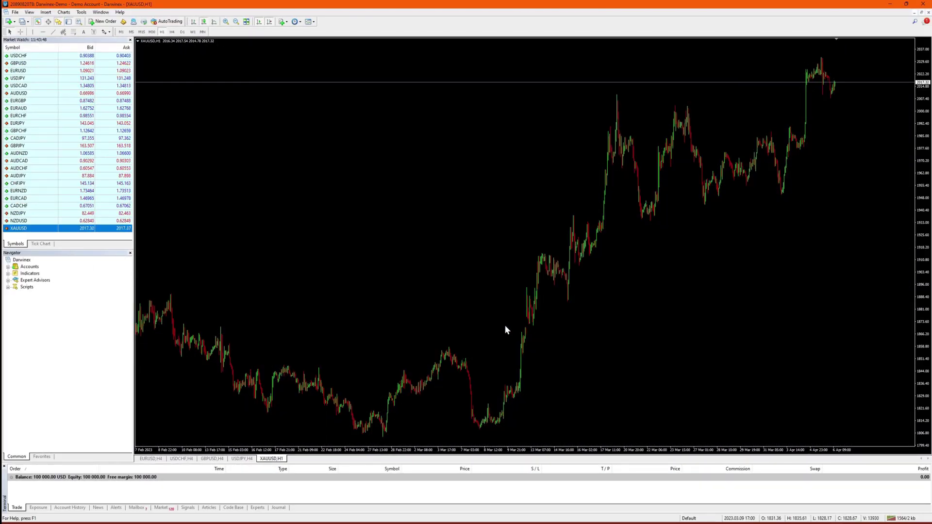
Begin saving the chart as a template, naming the file default.tpl
{"action": "right_click", "coordinate": [402, 204]}
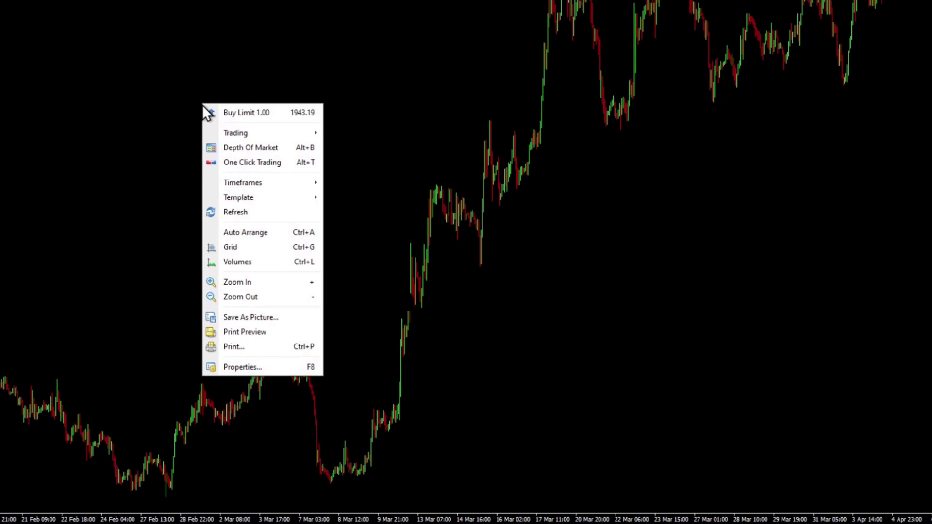
{"action": "mouse_move", "coordinate": [239, 197]}
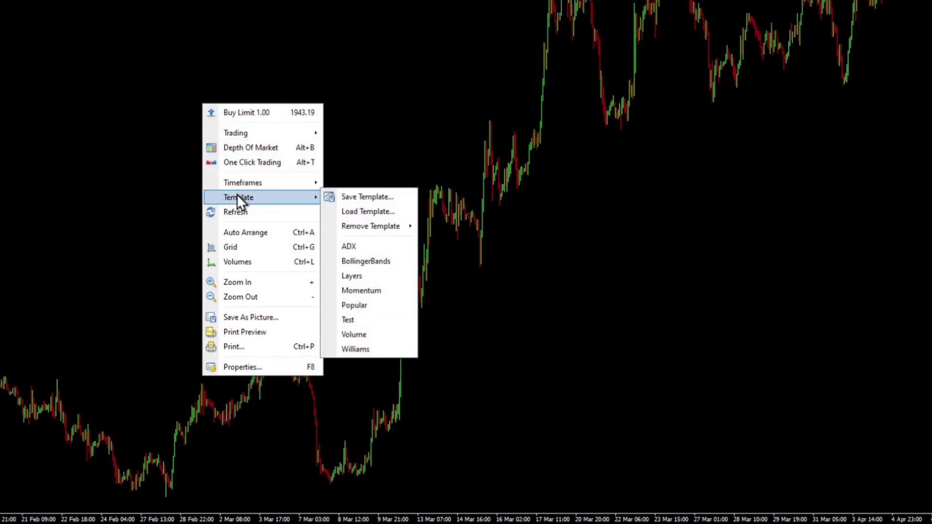
{"action": "left_click", "coordinate": [366, 198]}
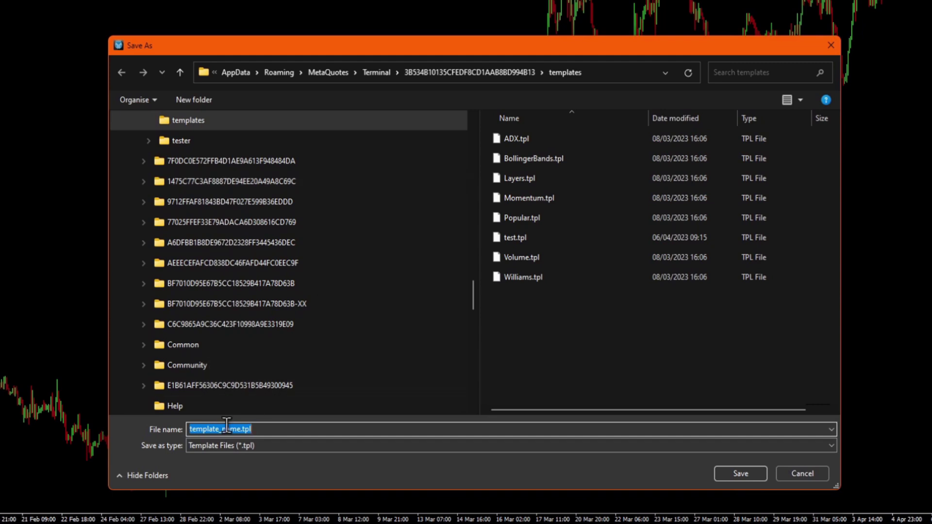
{"action": "left_click", "coordinate": [230, 429]}
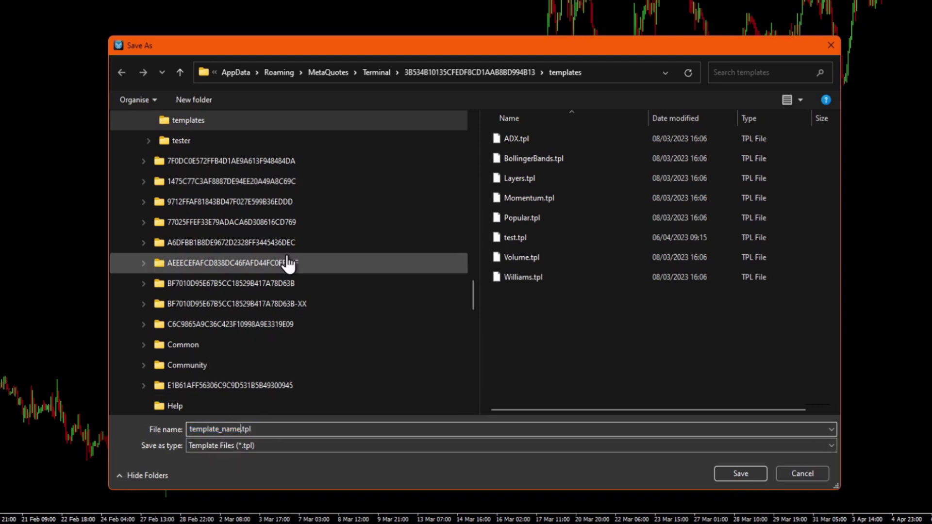
{"action": "key", "text": "BackSpace"}
{"action": "key", "text": "BackSpace"}
{"action": "key", "text": "BackSpace"}
{"action": "key", "text": "BackSpace"}
{"action": "key", "text": "BackSpace"}
{"action": "key", "text": "BackSpace"}
{"action": "key", "text": "BackSpace"}
{"action": "key", "text": "BackSpace"}
{"action": "key", "text": "BackSpace"}
{"action": "key", "text": "BackSpace"}
{"action": "key", "text": "BackSpace"}
{"action": "key", "text": "BackSpace"}
{"action": "type", "text": "default"}
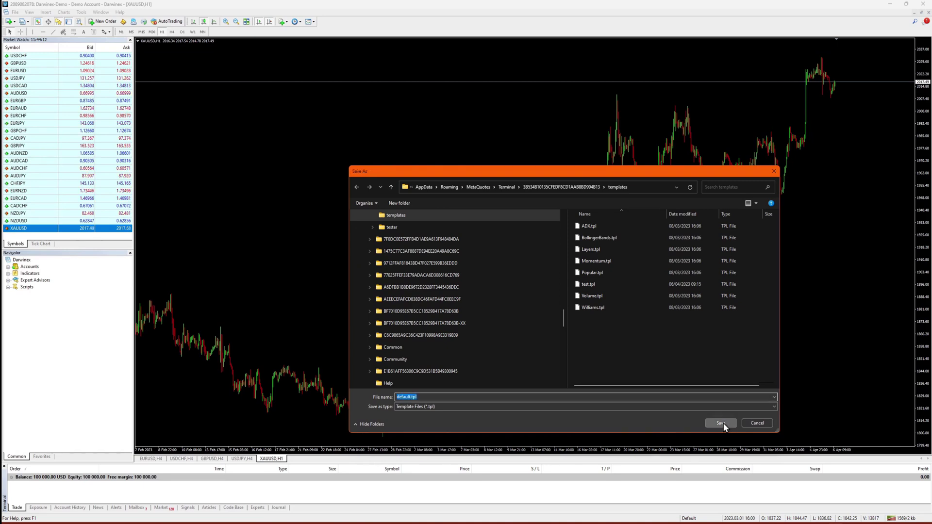
Save the default.tpl template and open a new GBPUSD chart window
{"action": "left_click", "coordinate": [722, 423]}
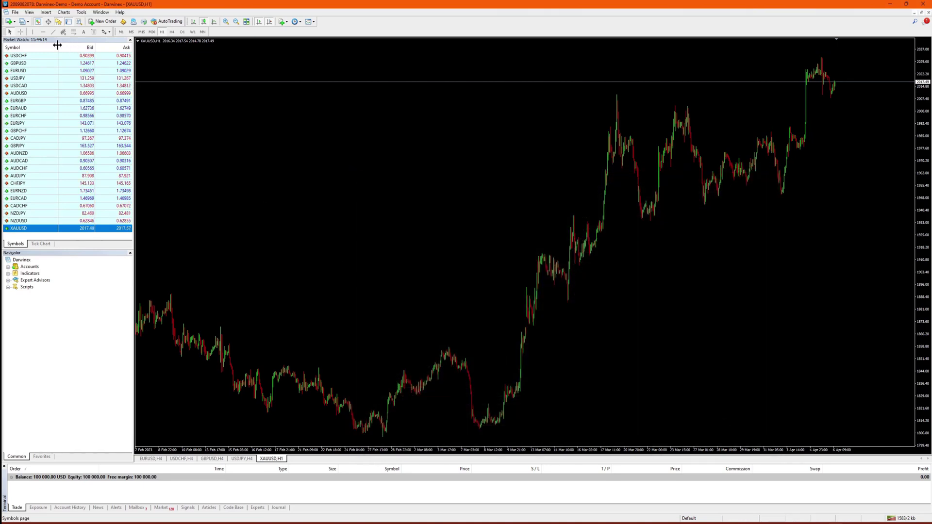
{"action": "right_click", "coordinate": [30, 65]}
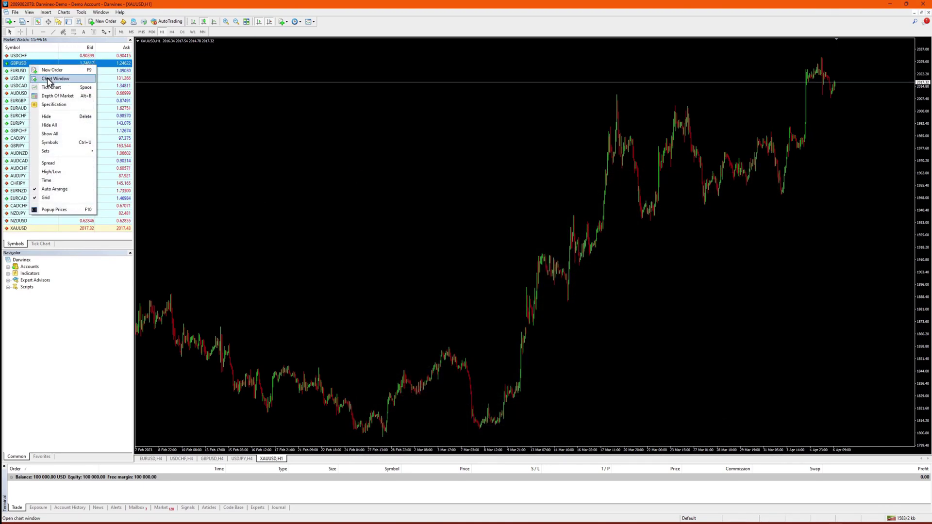
{"action": "left_click", "coordinate": [49, 79]}
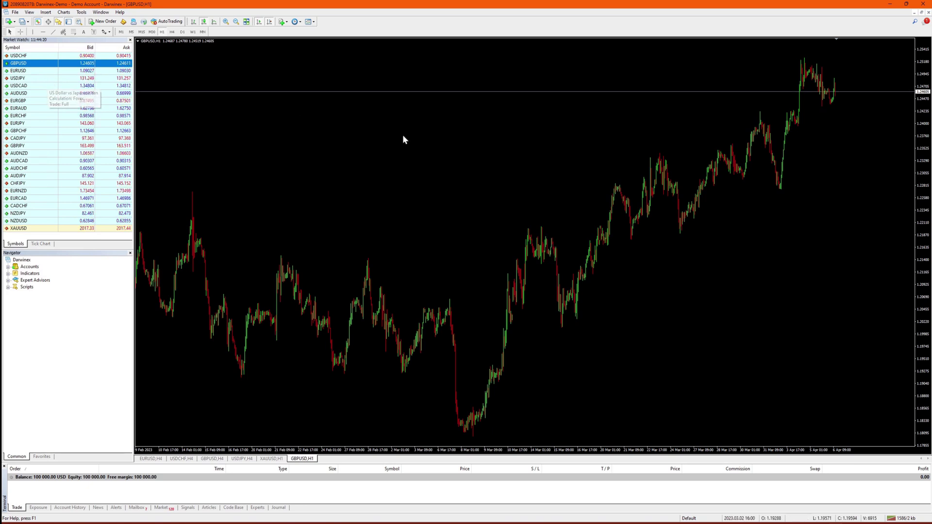
Load the BollingerBands.tpl template onto the GBPUSD chart
{"action": "right_click", "coordinate": [442, 146]}
{"action": "mouse_move", "coordinate": [463, 199]}
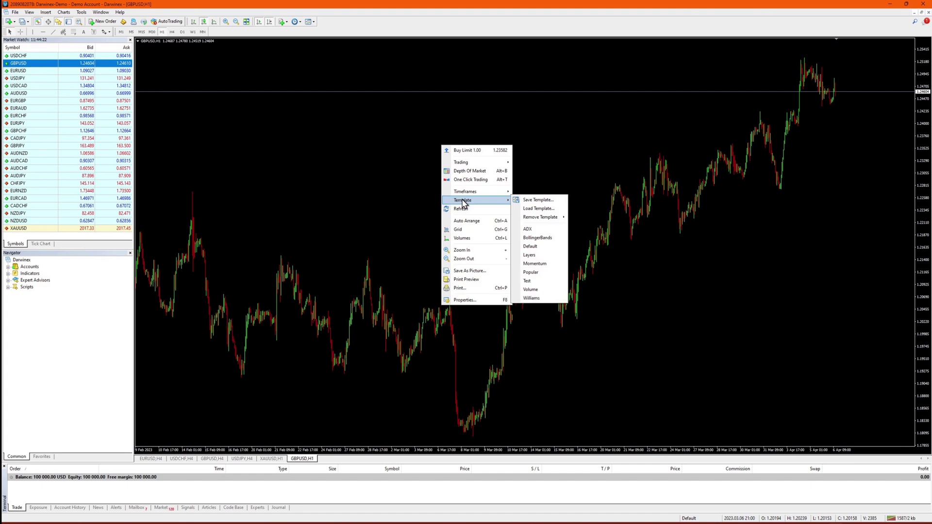
{"action": "left_click", "coordinate": [530, 209]}
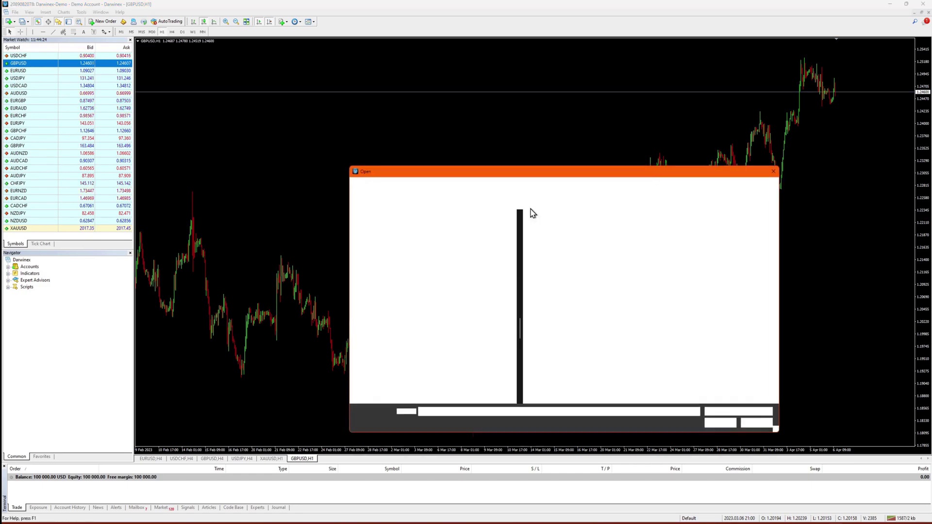
{"action": "double_click", "coordinate": [546, 238]}
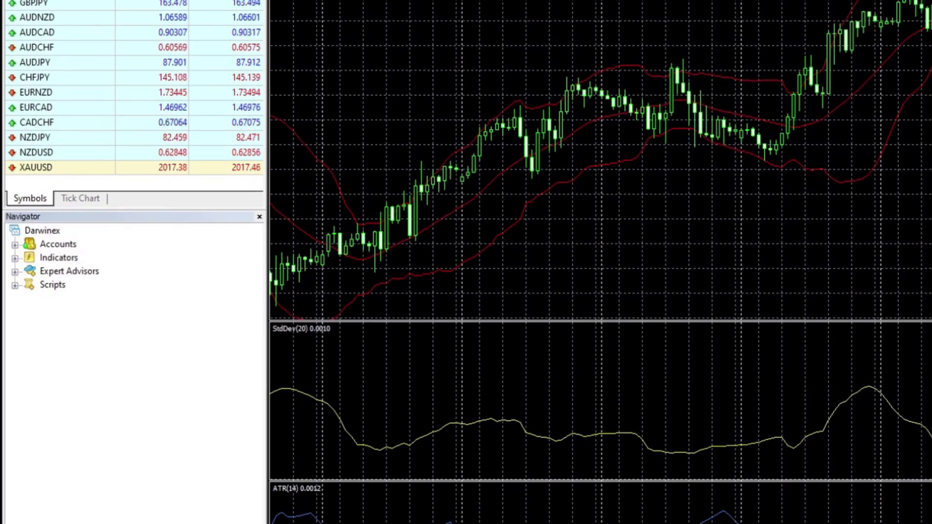
Drag the Relative Strength Index oscillator from the Navigator onto the GBPUSD chart
{"action": "left_click", "coordinate": [16, 259]}
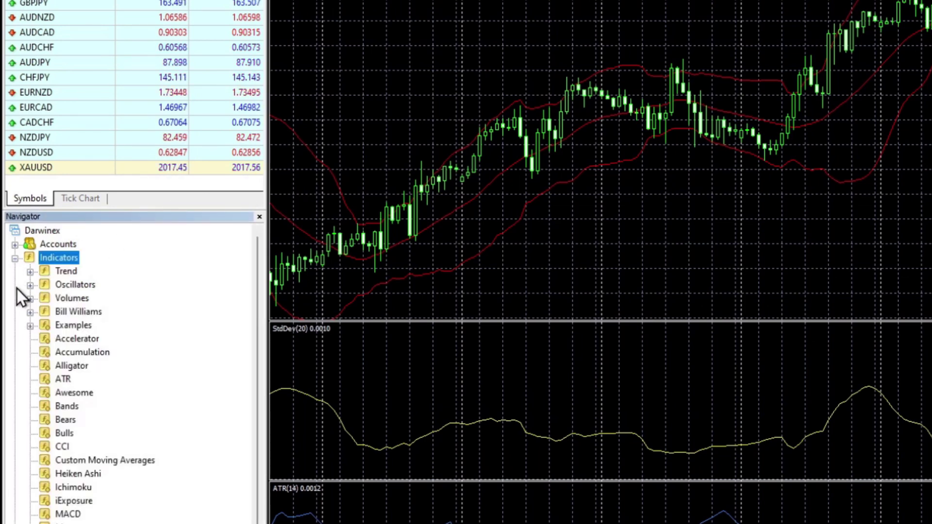
{"action": "left_click", "coordinate": [29, 286]}
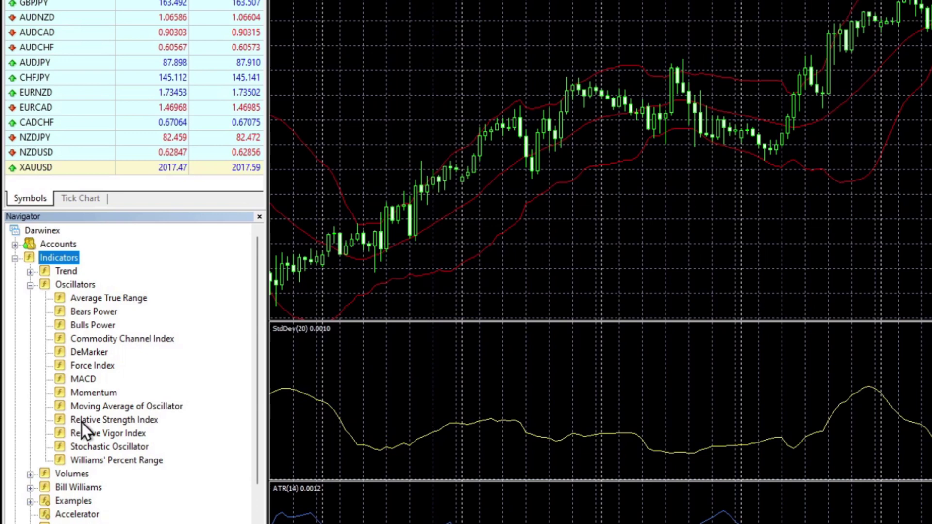
{"action": "left_click", "coordinate": [99, 423]}
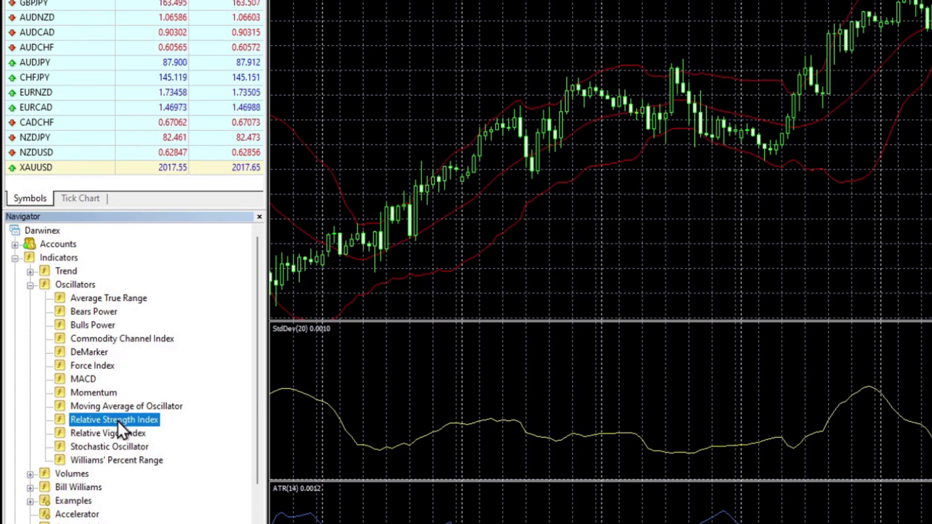
{"action": "left_click_drag", "start_coordinate": [118, 421], "coordinate": [607, 262]}
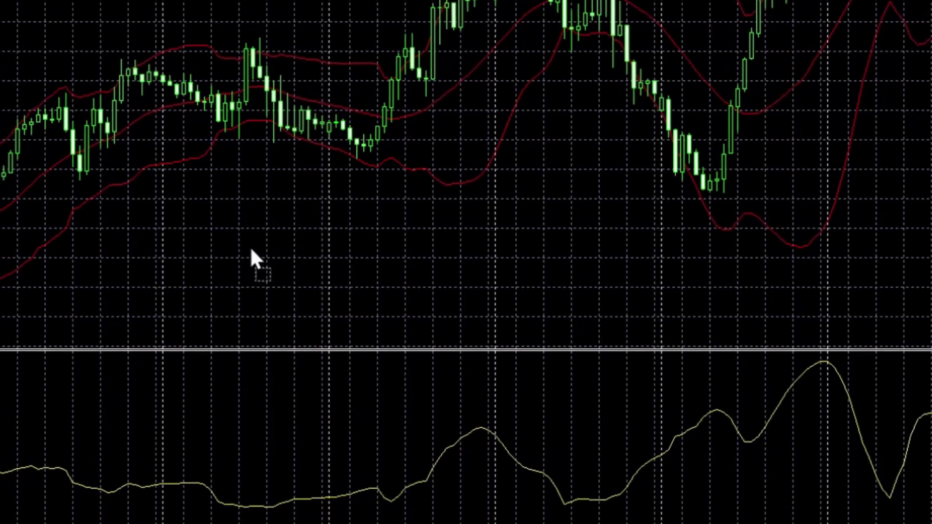
{"action": "left_click_drag", "start_coordinate": [251, 250], "coordinate": [251, 250]}
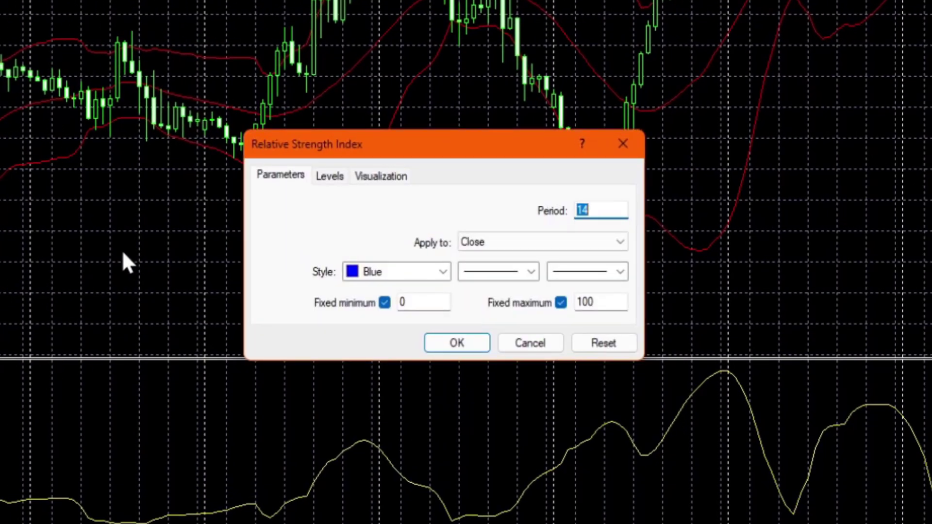
Set the RSI period to 20 and its line colour to Red, then confirm
{"action": "left_click", "coordinate": [592, 208]}
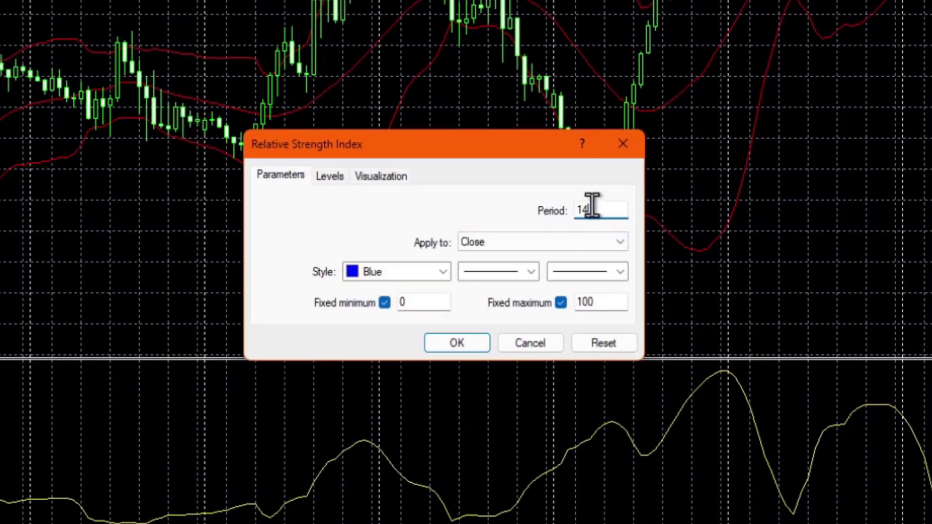
{"action": "key", "text": "BackSpace"}
{"action": "key", "text": "BackSpace"}
{"action": "type", "text": "20"}
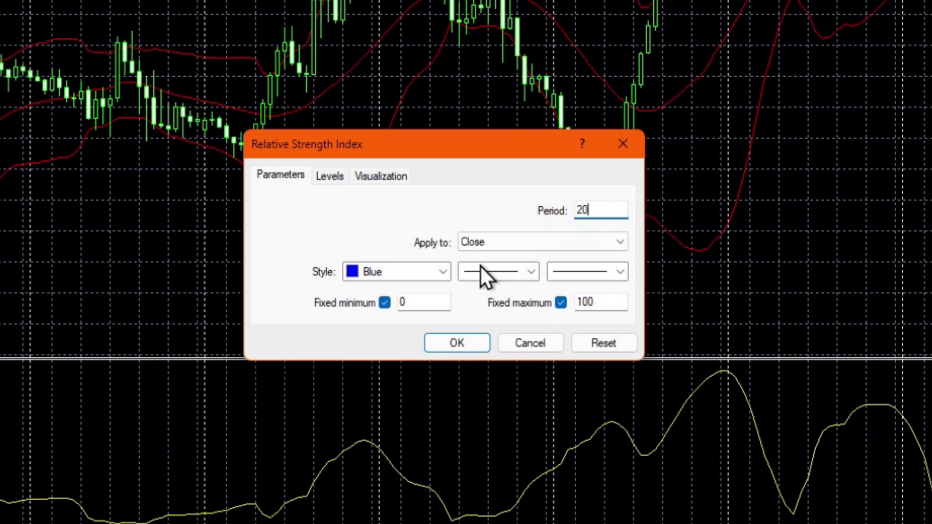
{"action": "left_click", "coordinate": [443, 271]}
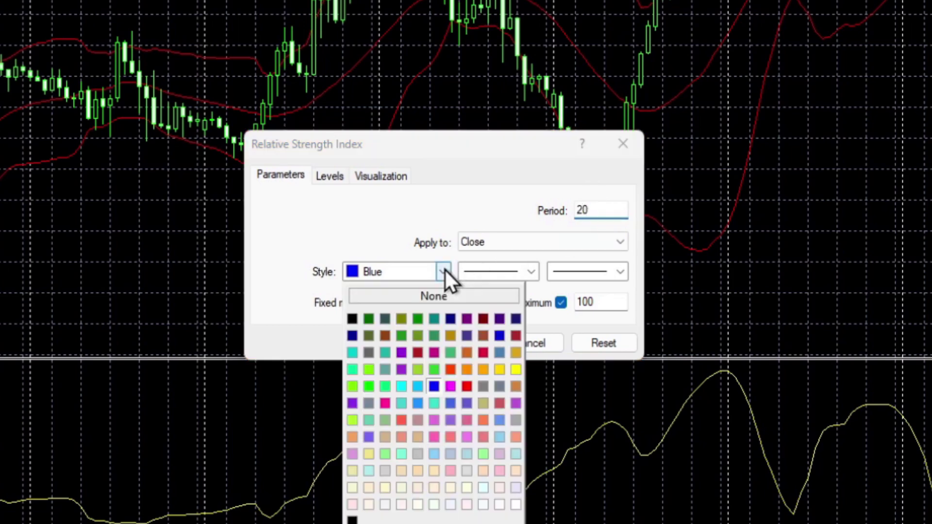
{"action": "left_click", "coordinate": [469, 383]}
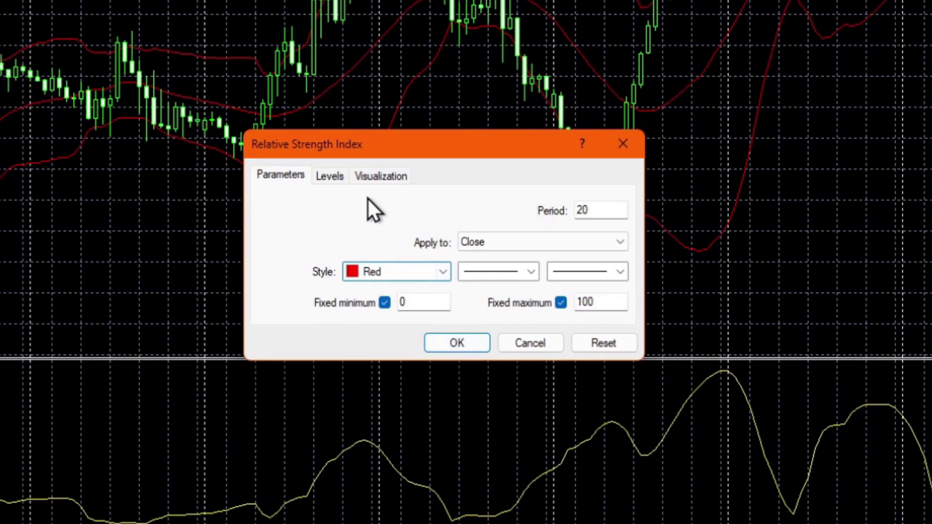
{"action": "left_click", "coordinate": [339, 176]}
{"action": "left_click", "coordinate": [386, 175]}
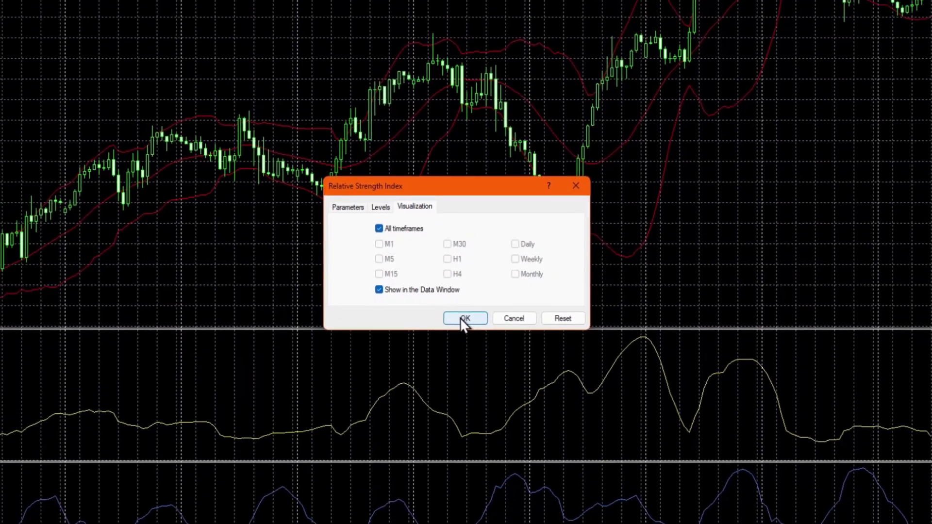
{"action": "left_click", "coordinate": [460, 318]}
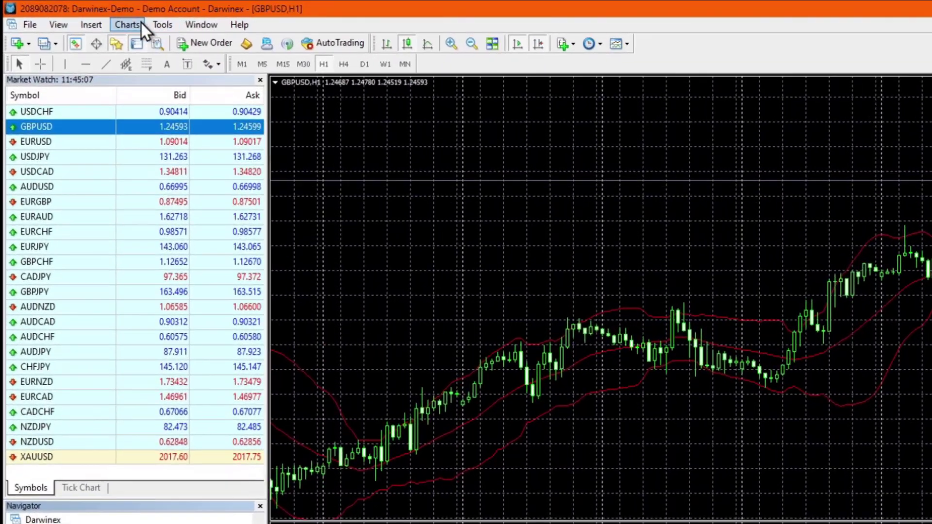
Delete Average True Range and Standard Deviation from the chart's Indicators List
{"action": "left_click", "coordinate": [66, 12]}
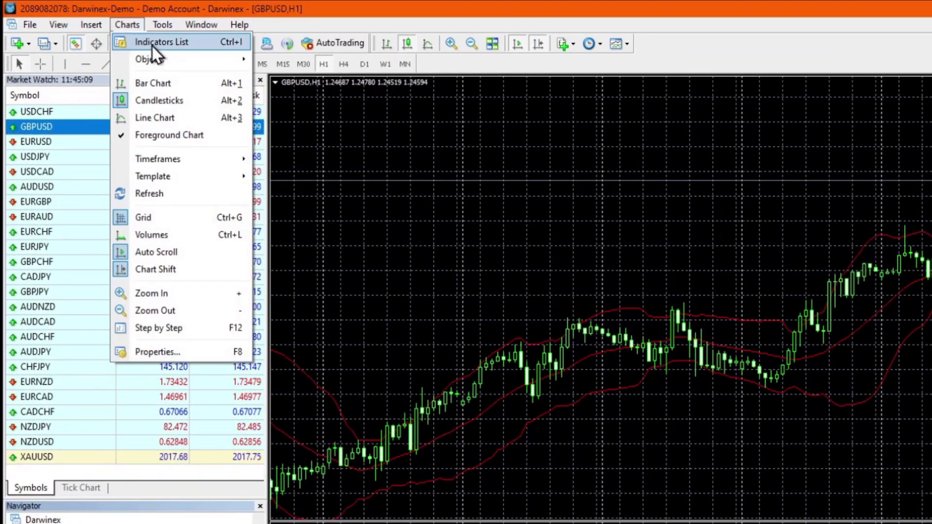
{"action": "left_click", "coordinate": [164, 42]}
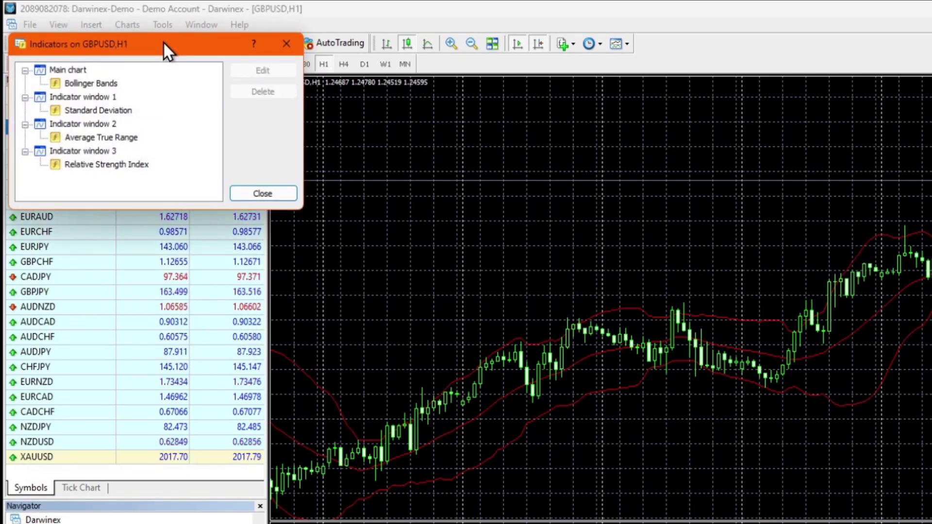
{"action": "left_click", "coordinate": [122, 138]}
{"action": "left_click", "coordinate": [243, 93]}
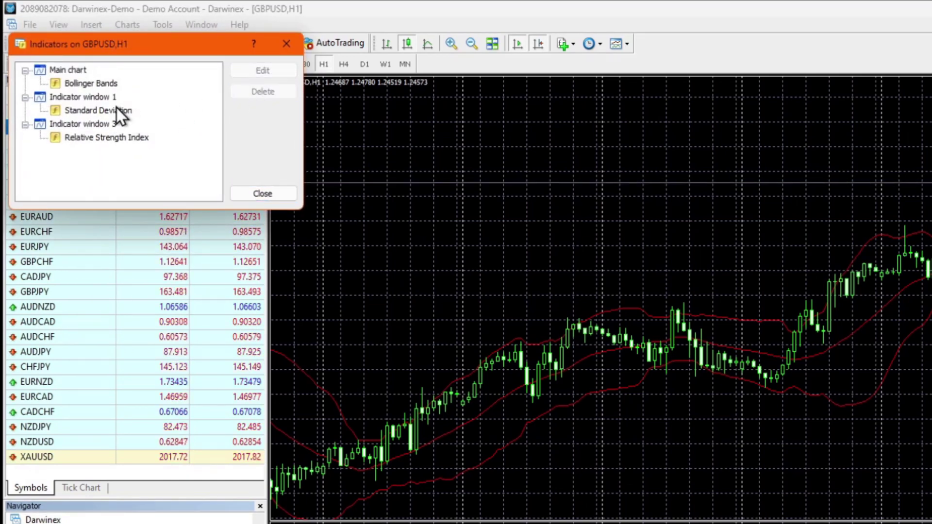
{"action": "left_click", "coordinate": [115, 109]}
{"action": "left_click", "coordinate": [256, 92]}
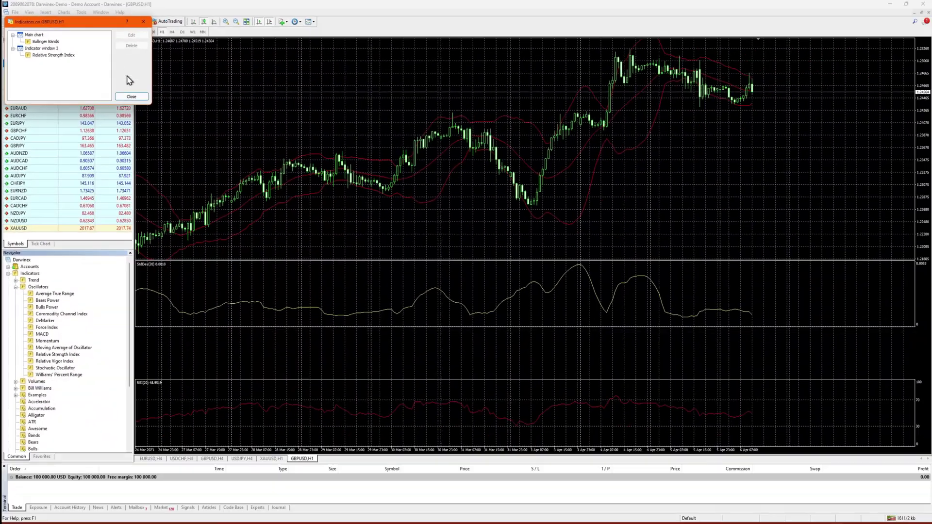
{"action": "left_click", "coordinate": [263, 193]}
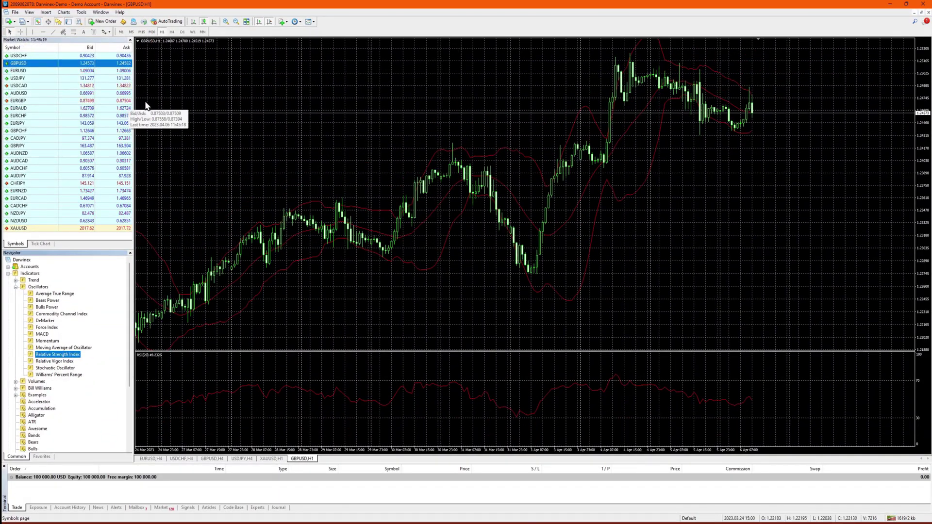
Start saving the trimmed GBPUSD chart setup as a template
{"action": "right_click", "coordinate": [257, 160]}
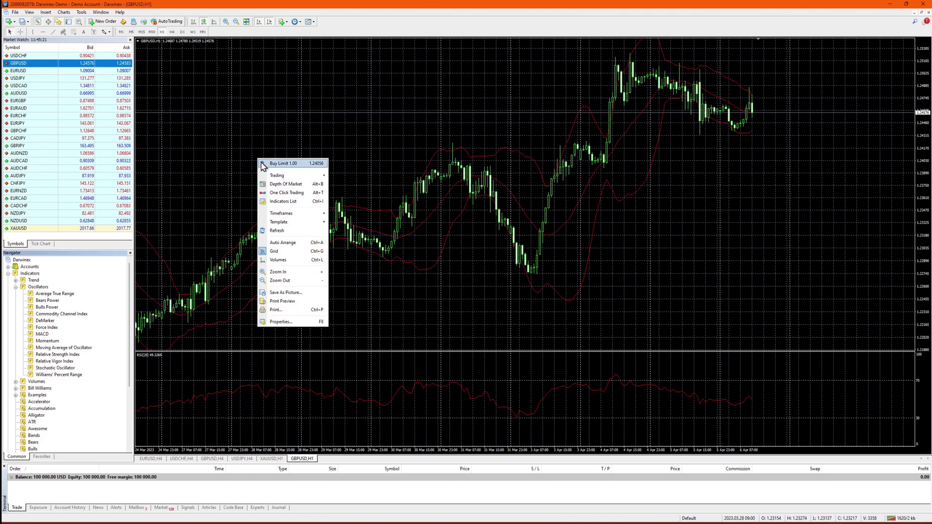
{"action": "mouse_move", "coordinate": [284, 224]}
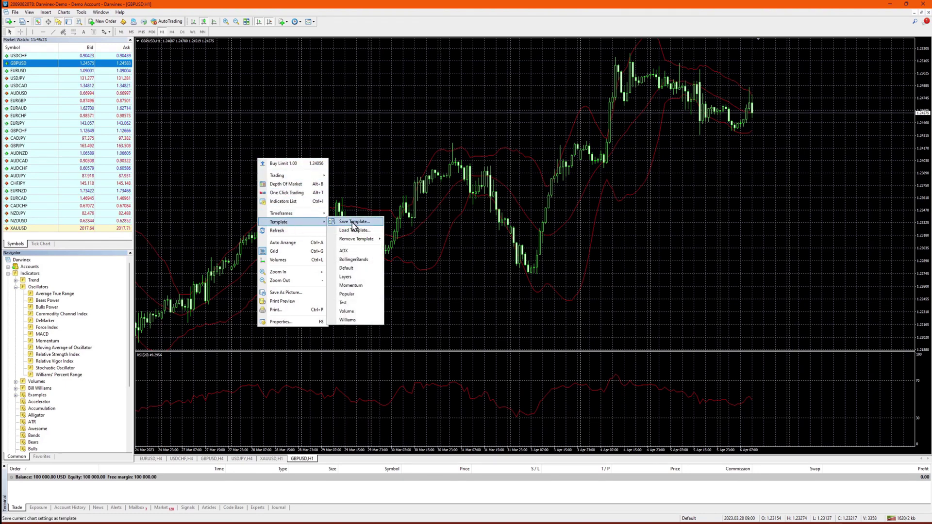
{"action": "left_click", "coordinate": [389, 190]}
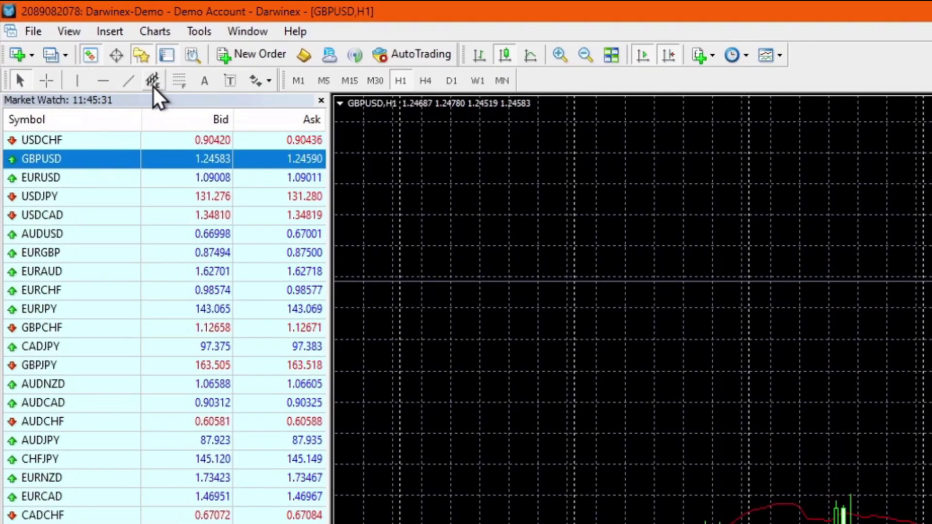
Draw a trendline rising from the early-April low on GBPUSD H1 and recolour it from Yellow to Aqua
{"action": "left_click", "coordinate": [128, 81]}
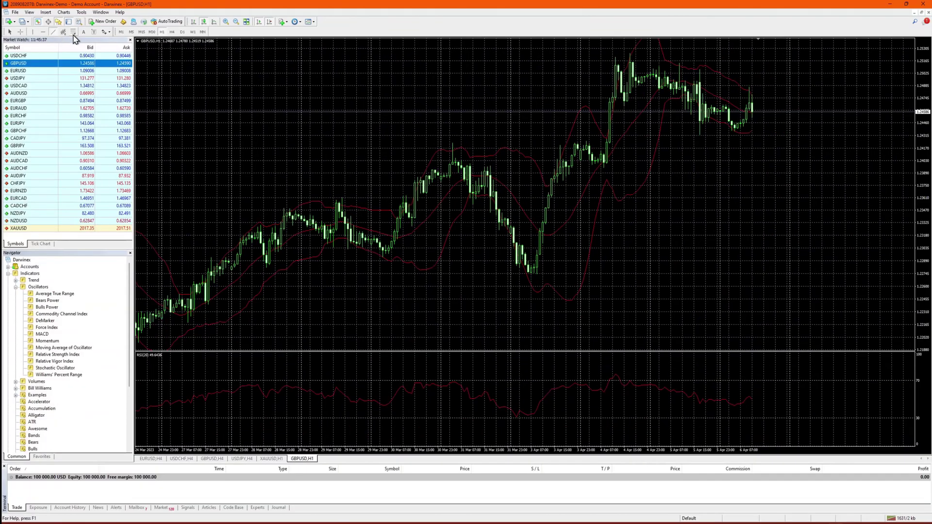
{"action": "left_click_drag", "start_coordinate": [532, 278], "coordinate": [667, 79]}
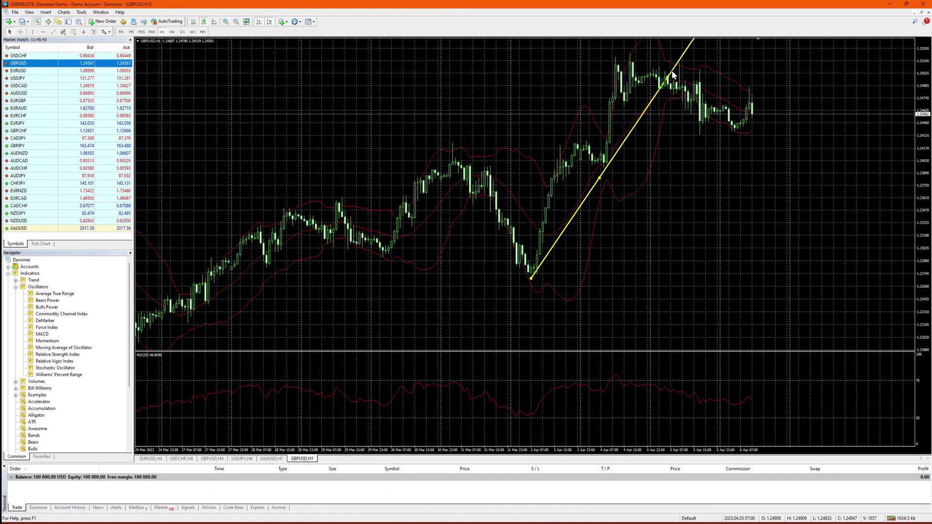
{"action": "right_click", "coordinate": [673, 73]}
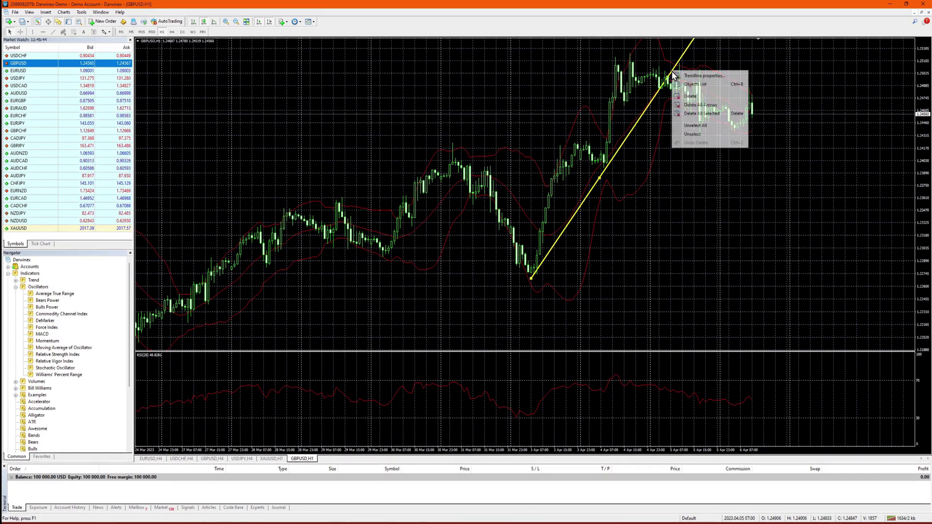
{"action": "left_click", "coordinate": [699, 77]}
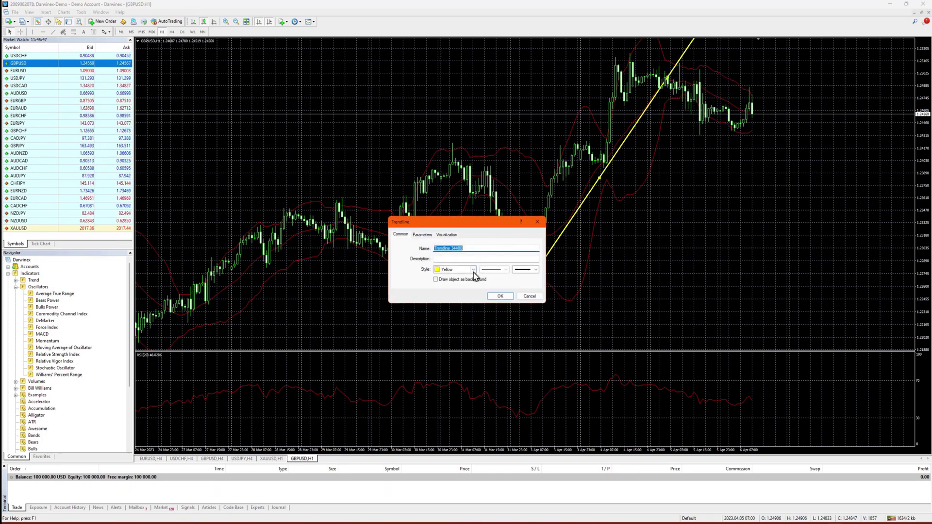
{"action": "left_click", "coordinate": [473, 271]}
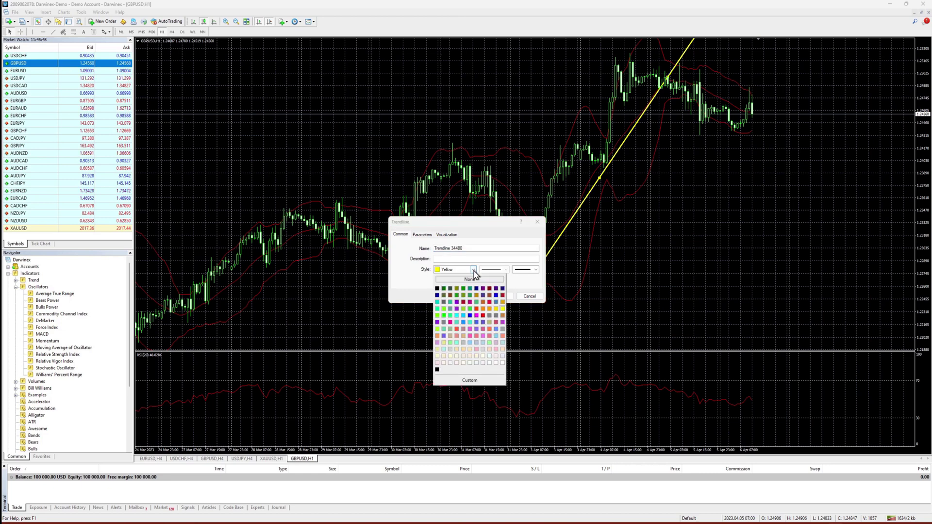
{"action": "left_click", "coordinate": [457, 321]}
{"action": "left_click", "coordinate": [500, 296]}
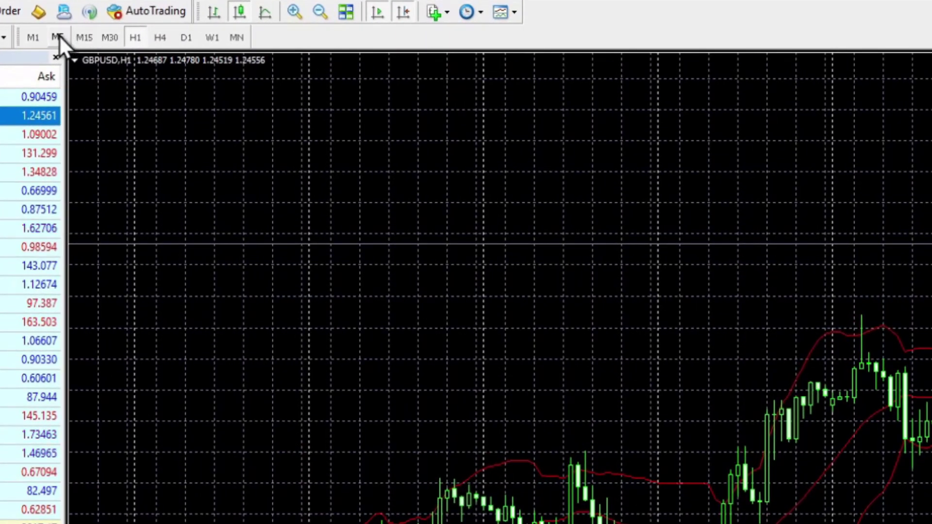
Switch through M15 and D1 back to H1, then move the timeframe and line-studies toolbars into the top row
{"action": "left_click", "coordinate": [82, 36]}
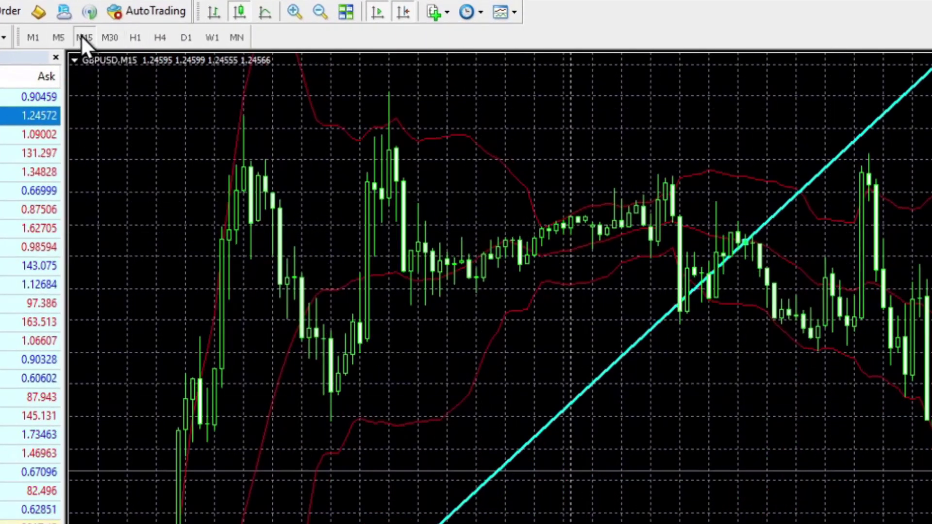
{"action": "left_click", "coordinate": [185, 40]}
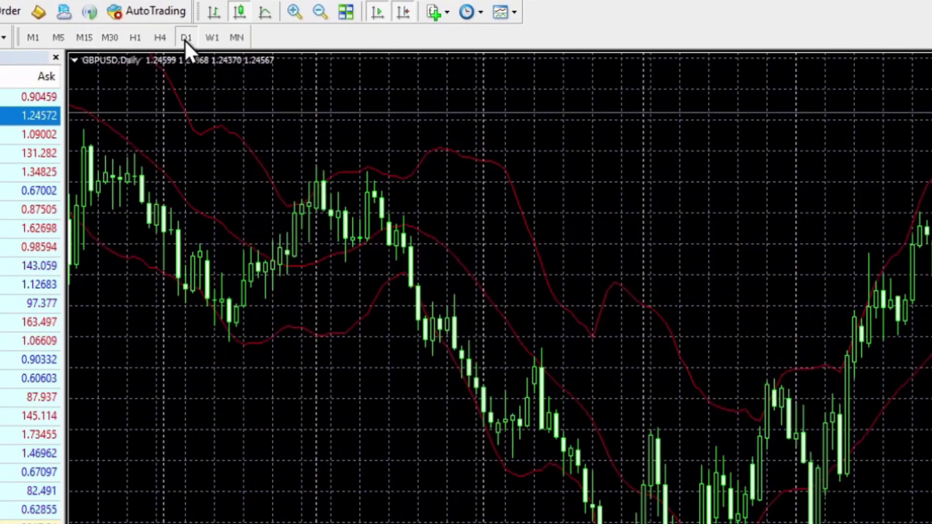
{"action": "left_click", "coordinate": [135, 39]}
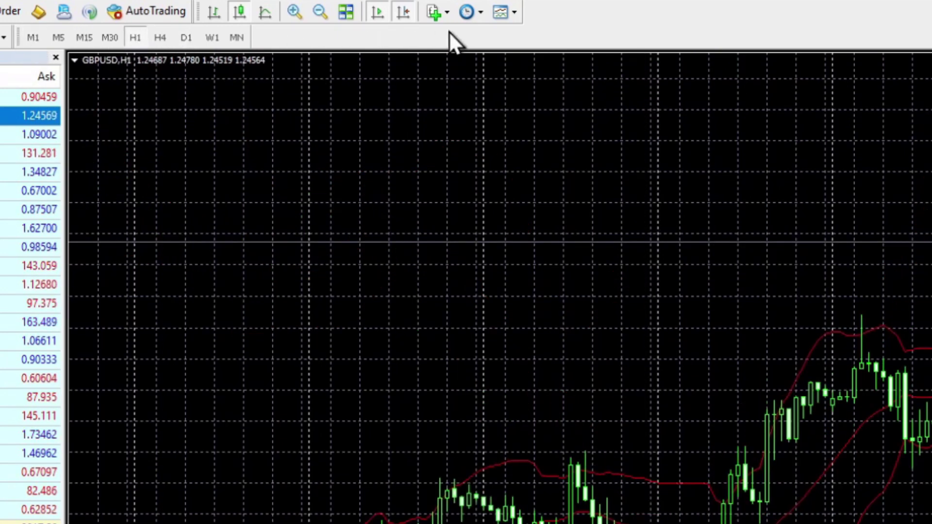
{"action": "left_click_drag", "start_coordinate": [526, 12], "coordinate": [529, 12]}
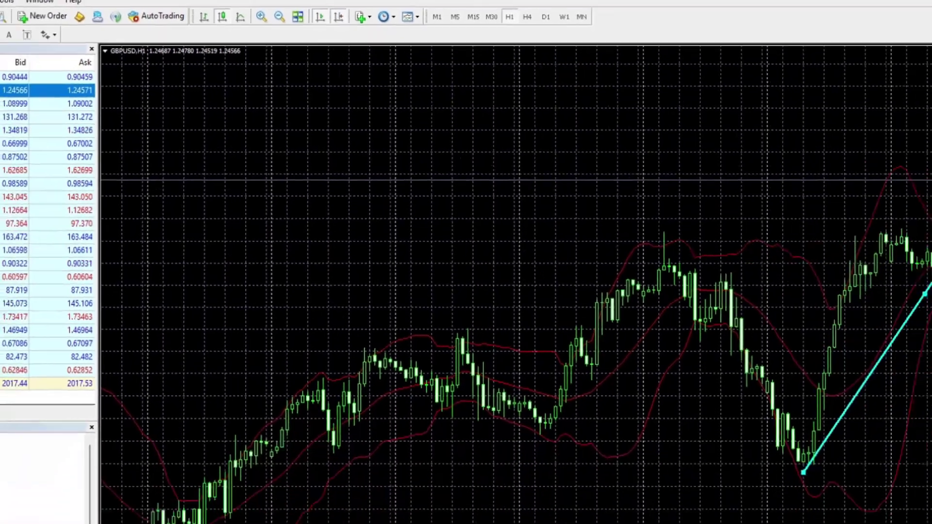
{"action": "mouse_move", "coordinate": [0, 34]}
{"action": "left_mouse_down"}
{"action": "mouse_move", "coordinate": [282, 38]}
{"action": "mouse_move", "coordinate": [606, 25]}
{"action": "left_mouse_up"}
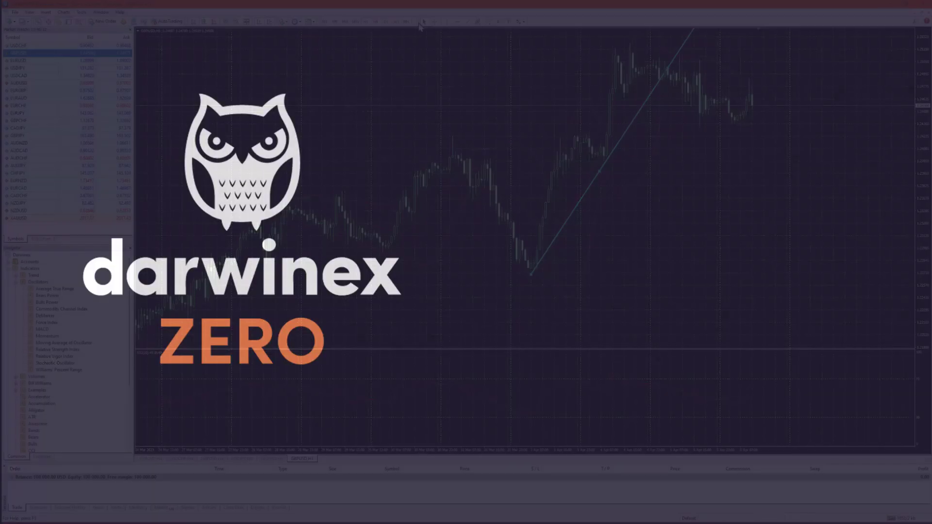